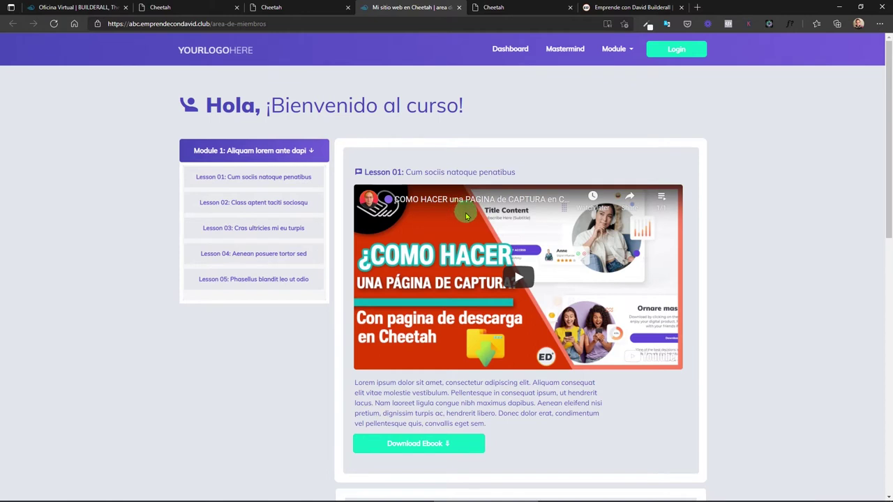
Step: Preview Lessons 02 to 05 and Lesson 01 in the published members area, and collapse and expand the Module 1 lesson list
click(283, 204)
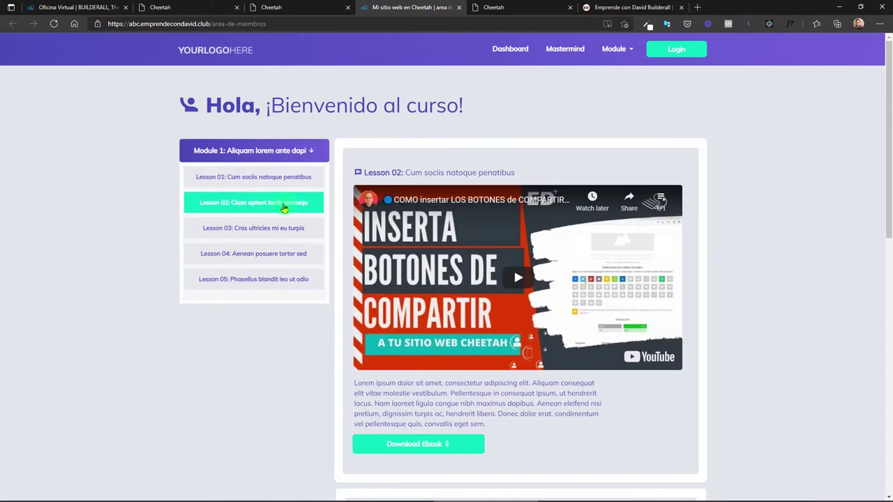
click(281, 228)
click(285, 253)
click(288, 279)
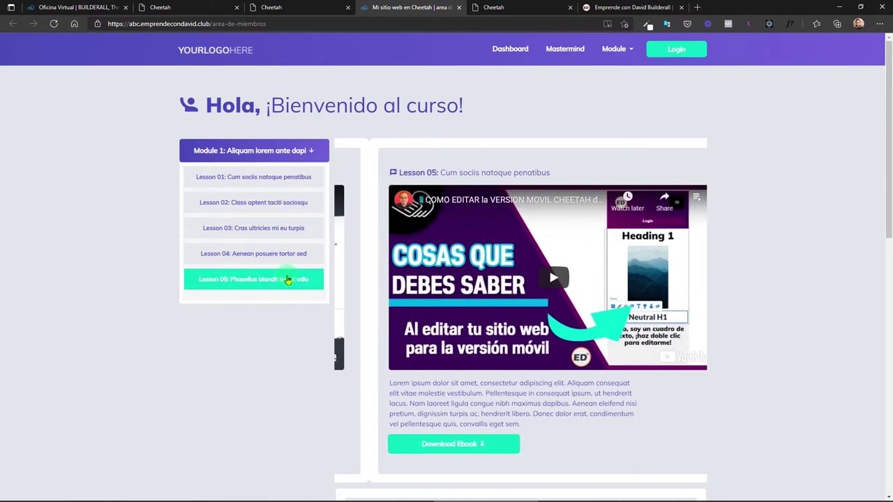
click(293, 177)
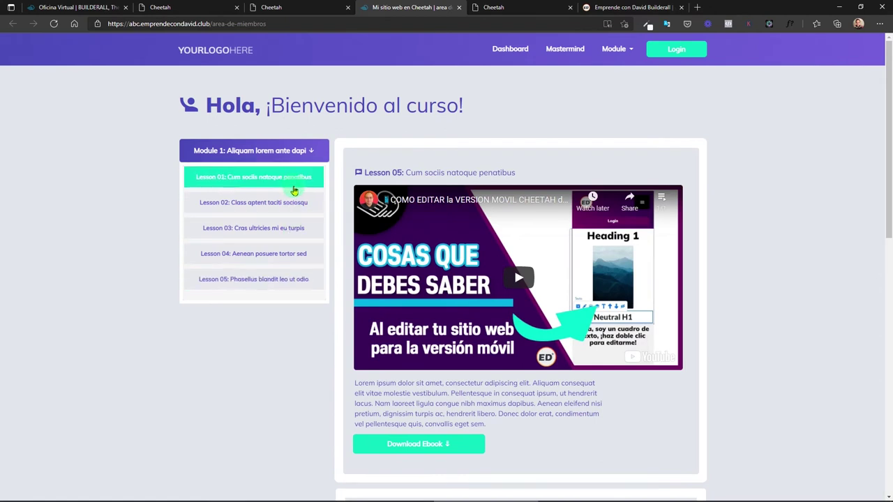
click(231, 152)
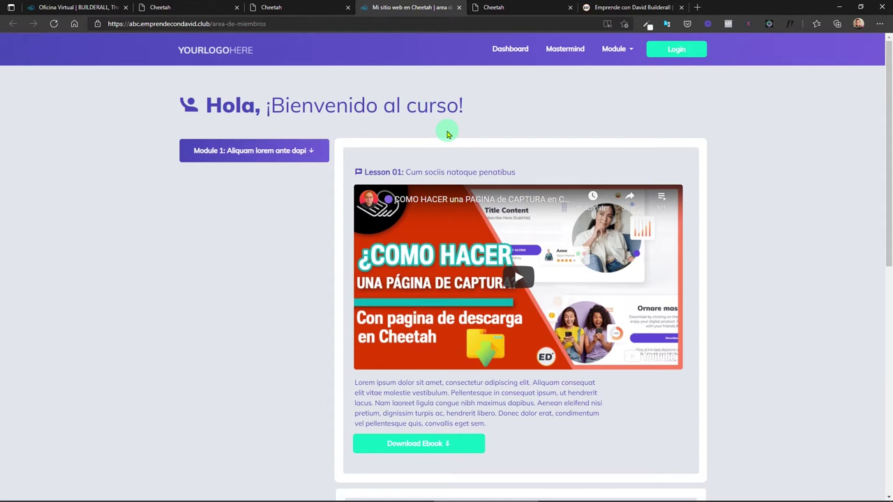
click(320, 155)
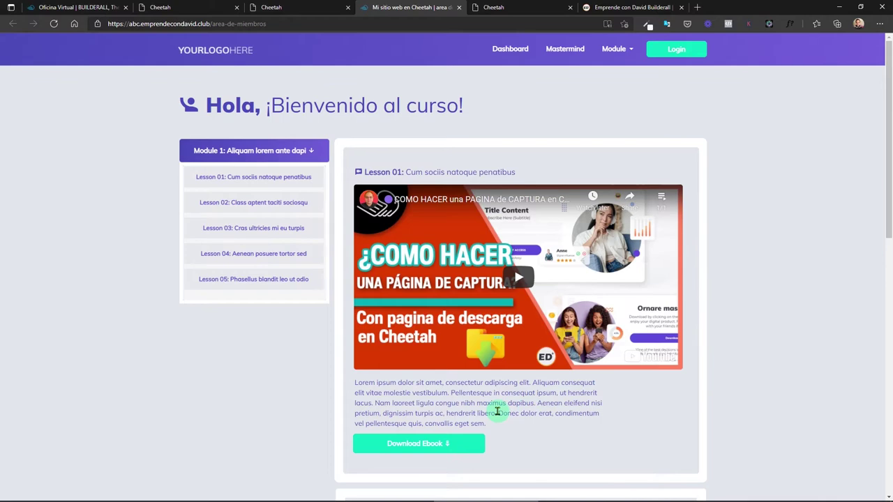
Step: Switch to the Builderall office, enter the New Builder - Cheetah, and open the first published site, "Mi sitio web en Cheetah", for editing
click(49, 7)
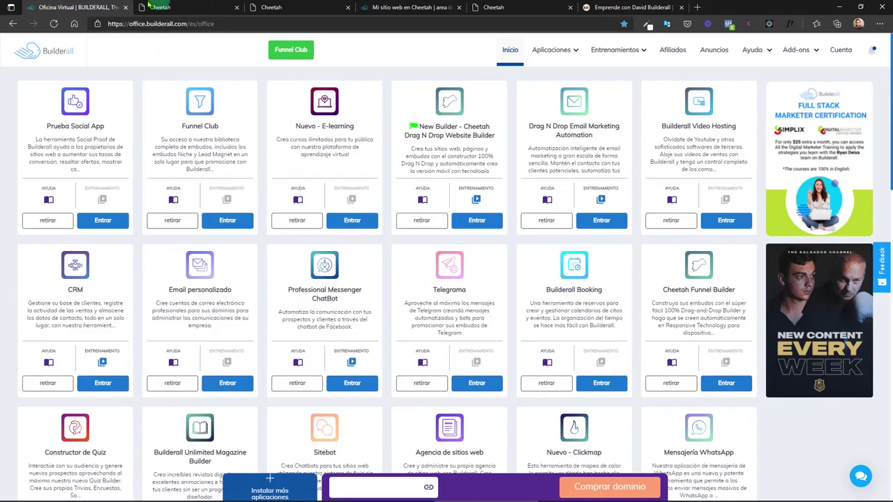
click(476, 220)
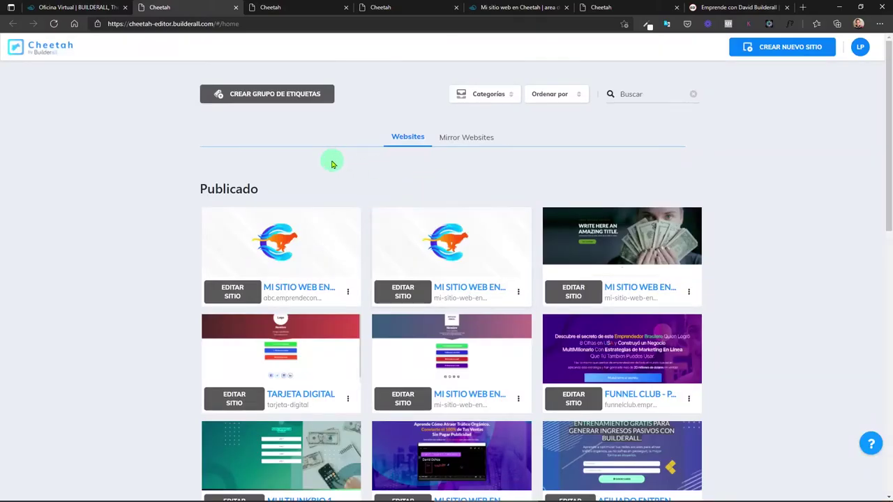
click(232, 293)
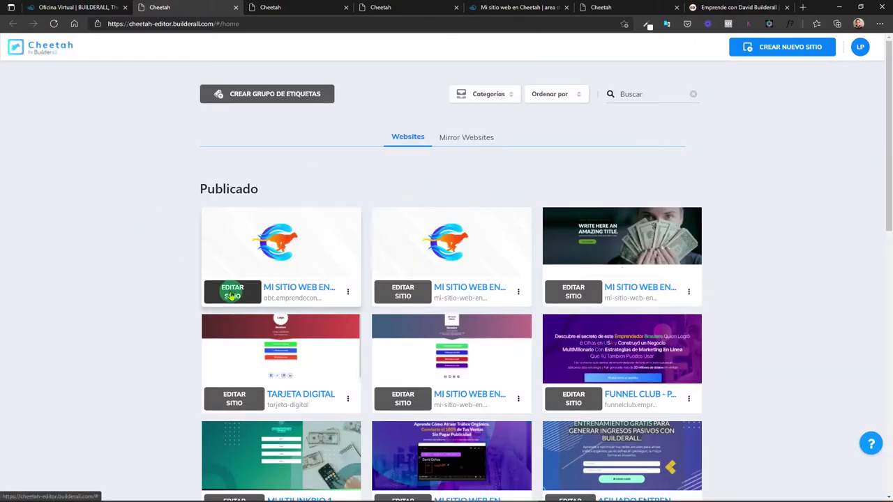
click(232, 294)
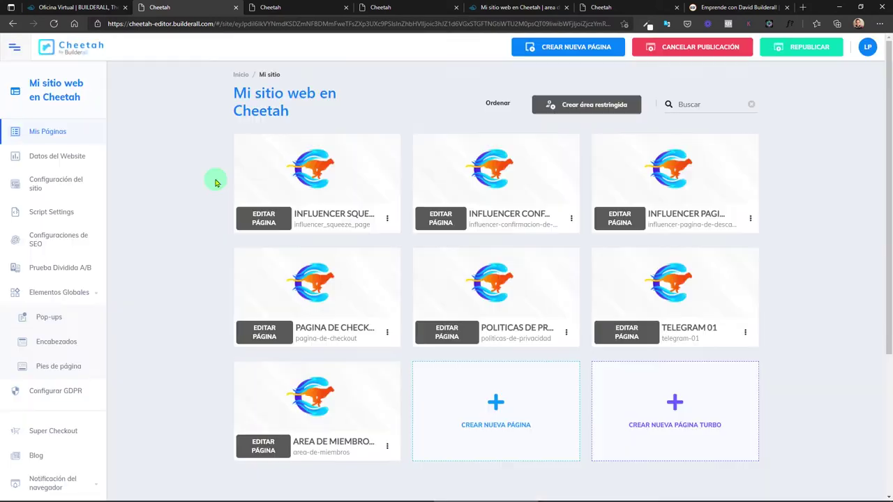
Step: Start a new page in the site with "banner rotativo" as both its name and its title
click(473, 168)
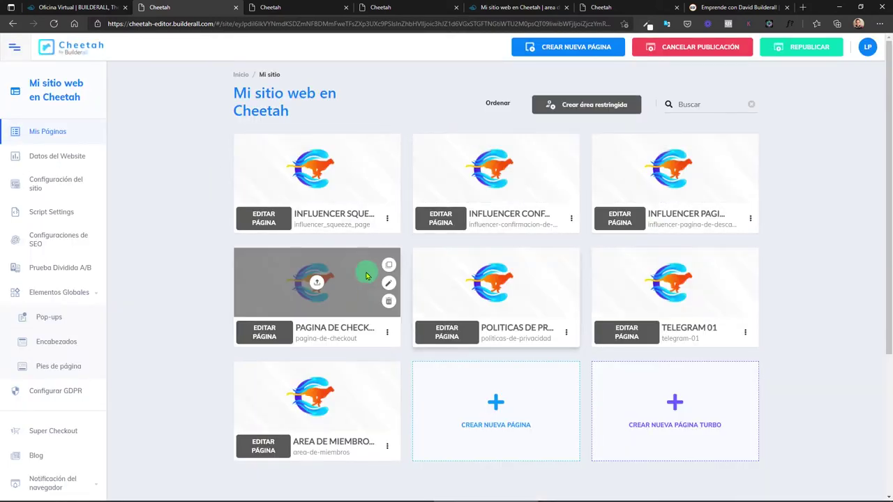
click(495, 401)
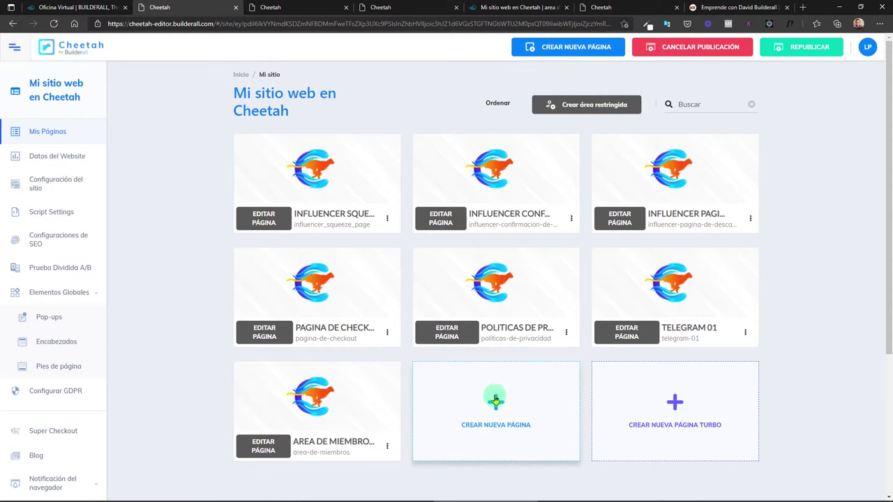
click(494, 401)
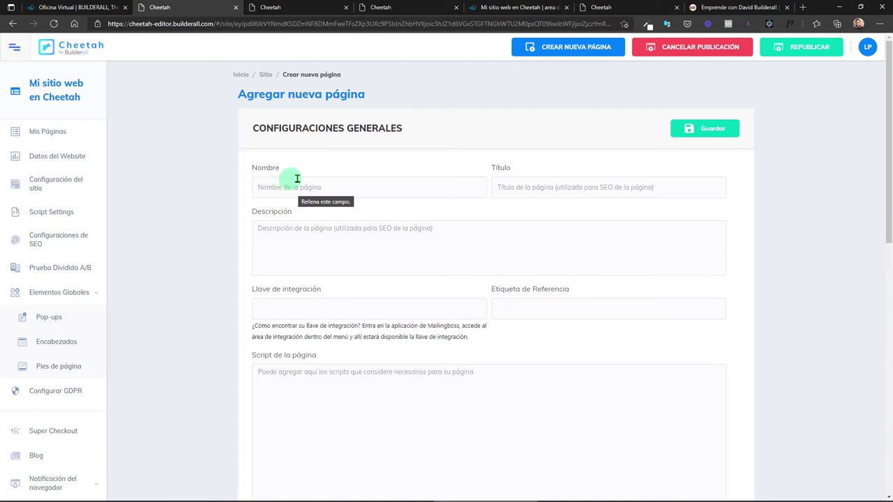
click(535, 187)
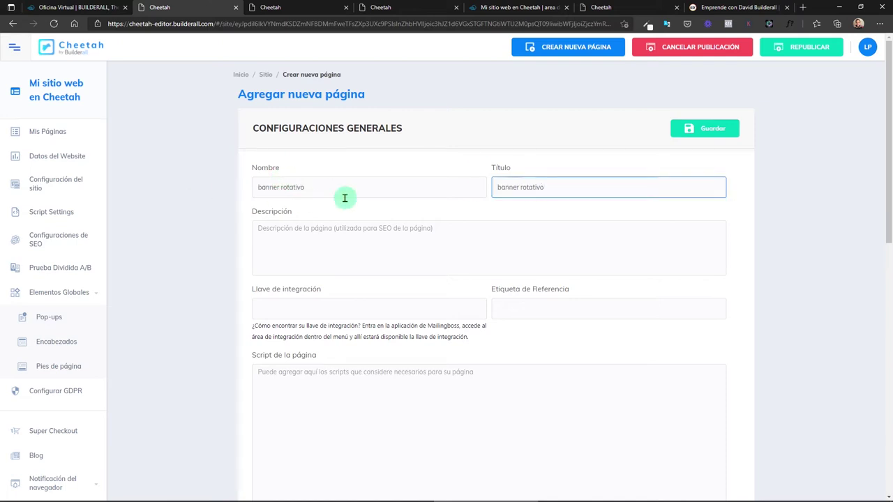
Step: Base the new page on a page template (Plantillas de Página) and search the site templates for "member"
scroll(349, 209, down, 6)
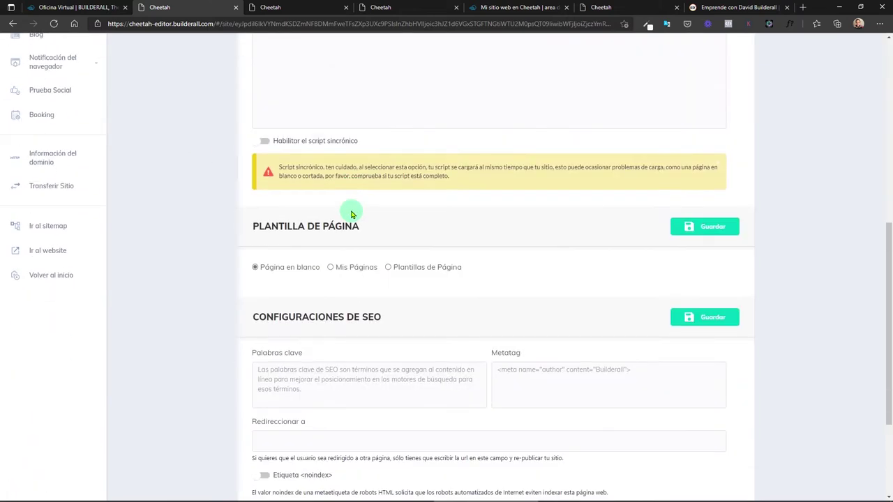
scroll(377, 274, down, 2)
scroll(374, 270, up, 1)
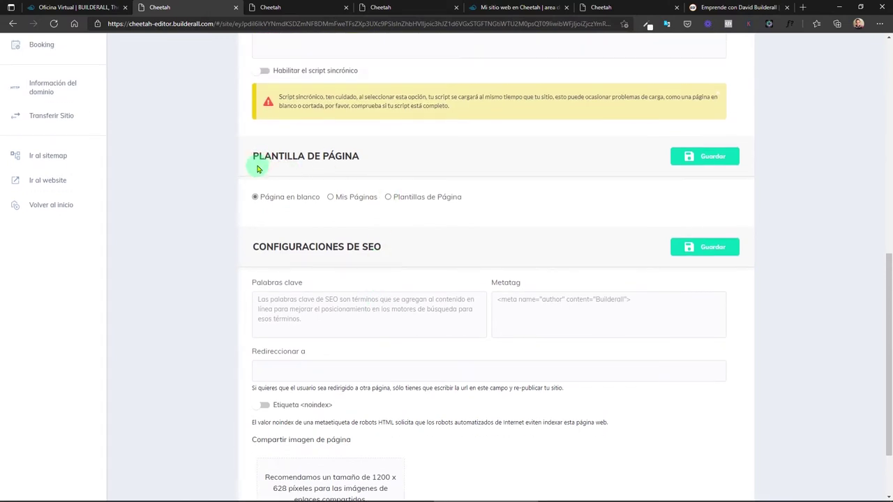
click(387, 198)
click(648, 235)
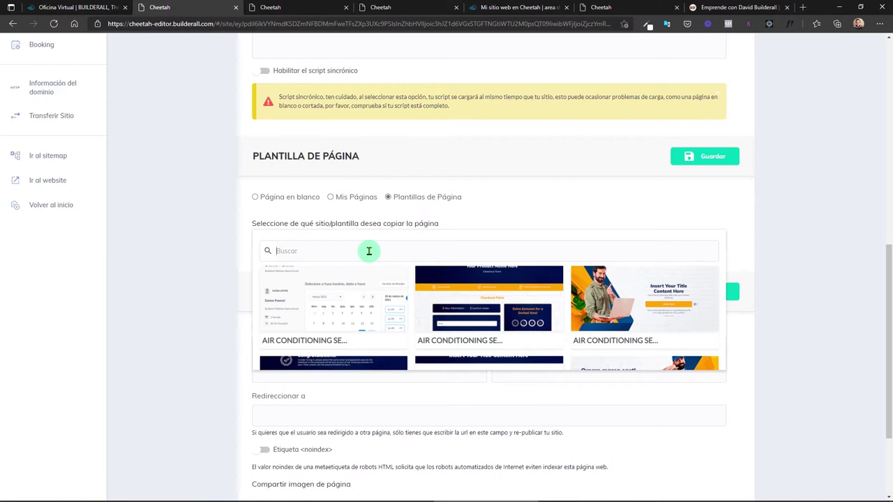
text(member)
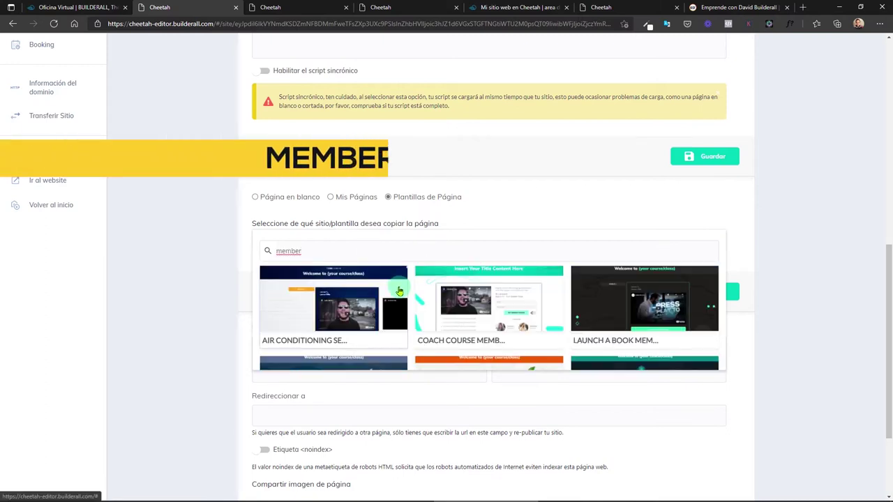
Step: Browse the membership templates and choose "Memberships Page - Black" as the site template to copy from
scroll(399, 290, down, 5)
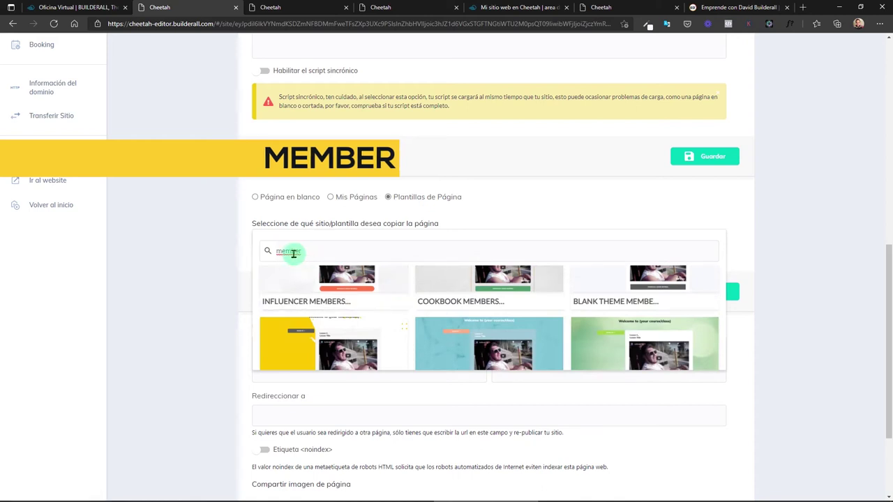
scroll(385, 307, down, 5)
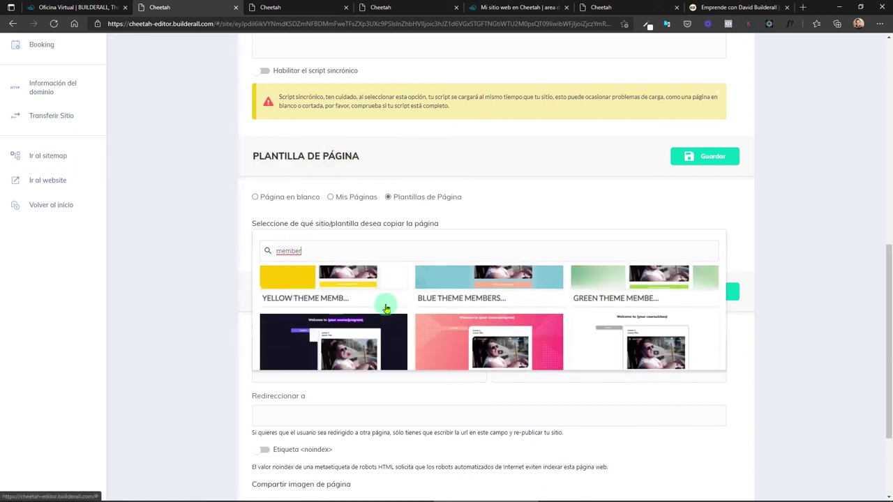
scroll(385, 308, down, 6)
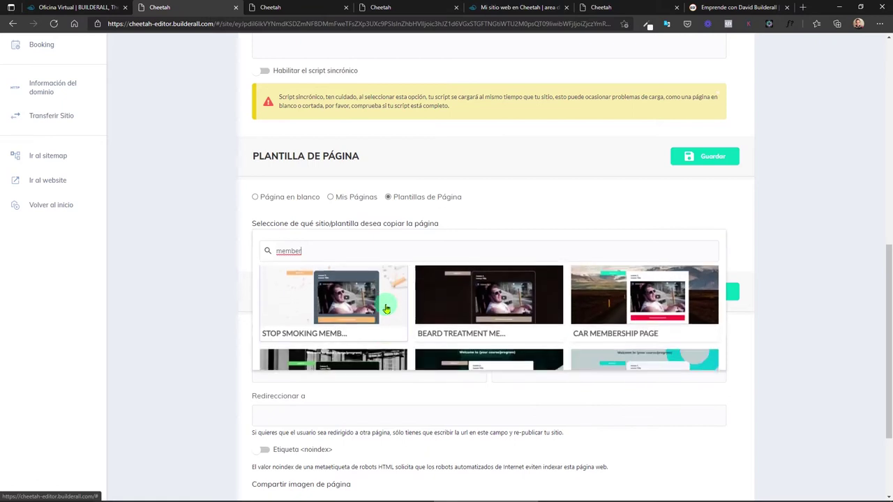
scroll(385, 308, down, 5)
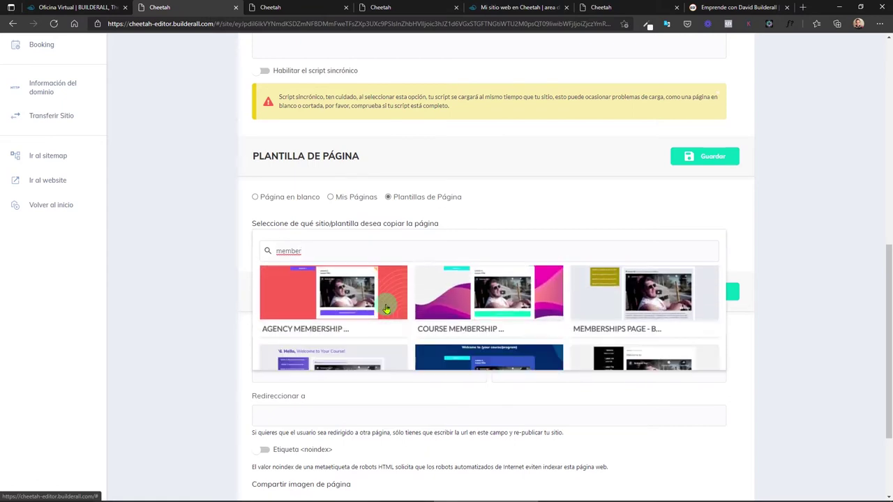
scroll(386, 314, down, 1)
scroll(392, 314, up, 3)
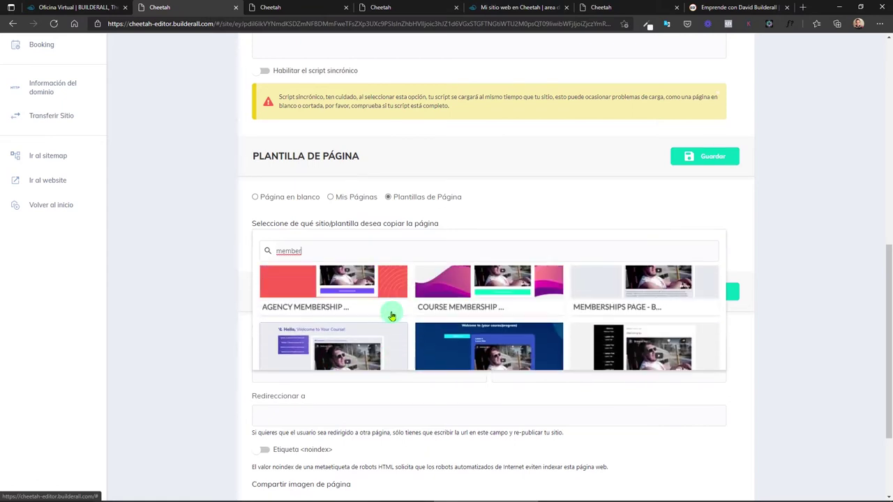
click(638, 302)
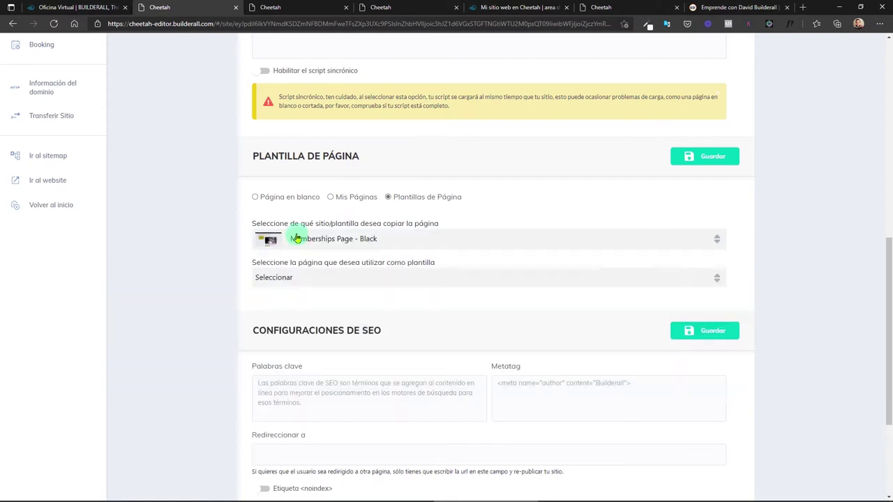
Step: Choose the "Memberships Page - Black" page as the page template and save the new page
click(255, 276)
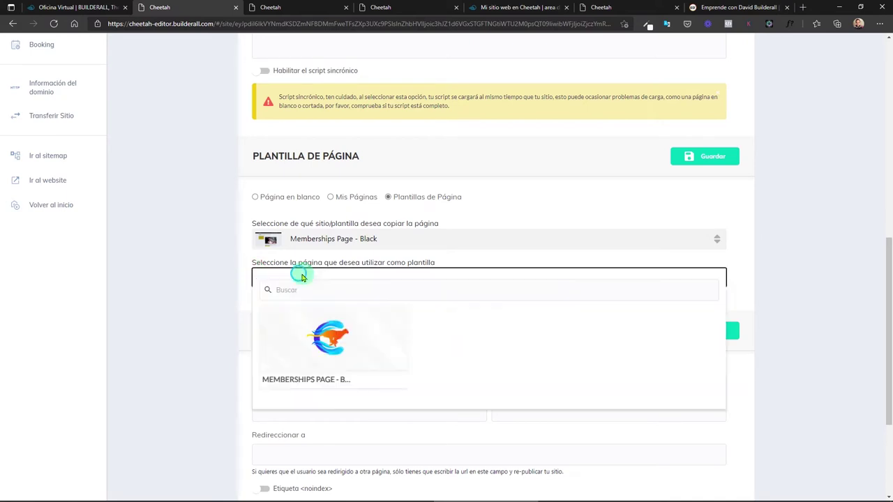
click(360, 357)
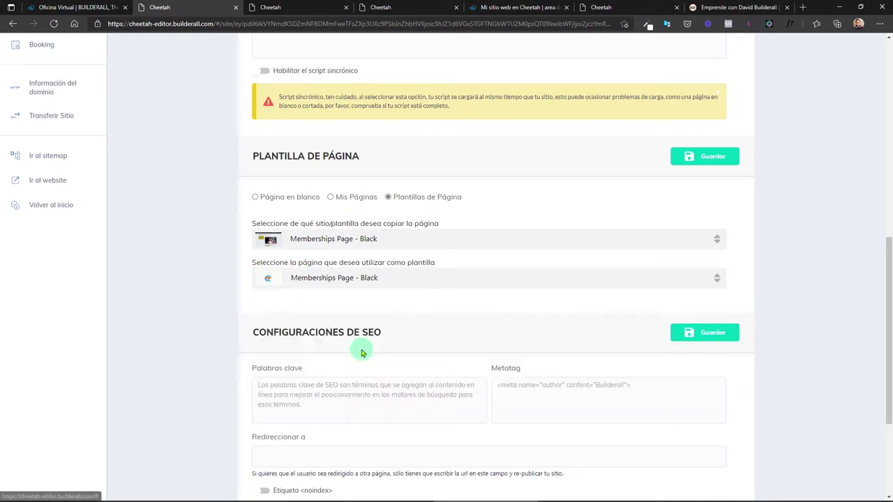
click(703, 158)
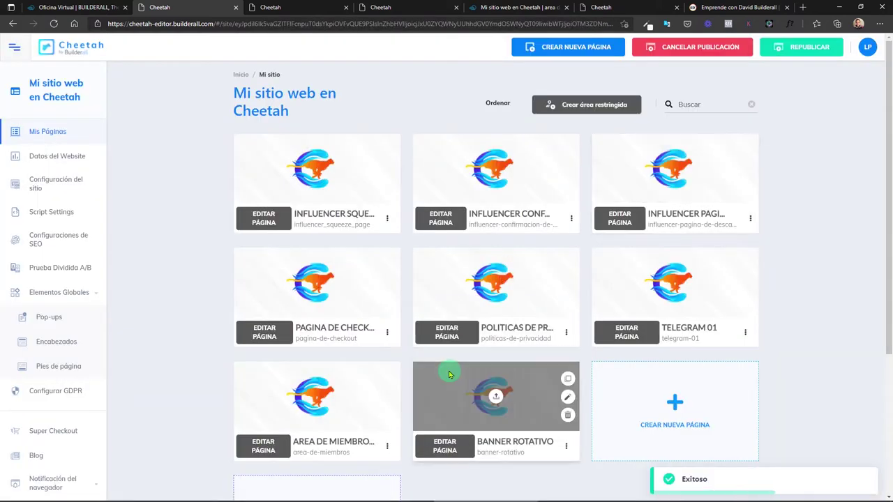
Step: Open the "banner rotativo" page in the editor and look over its layout
scroll(460, 348, down, 3)
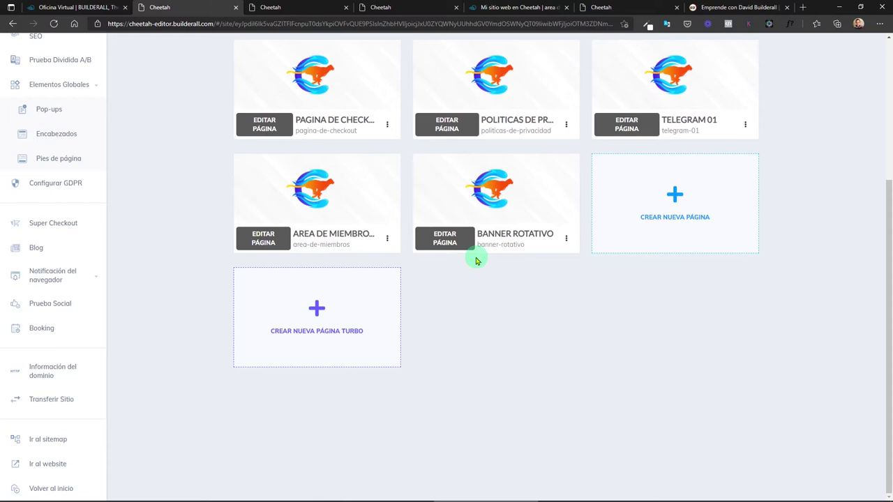
click(445, 241)
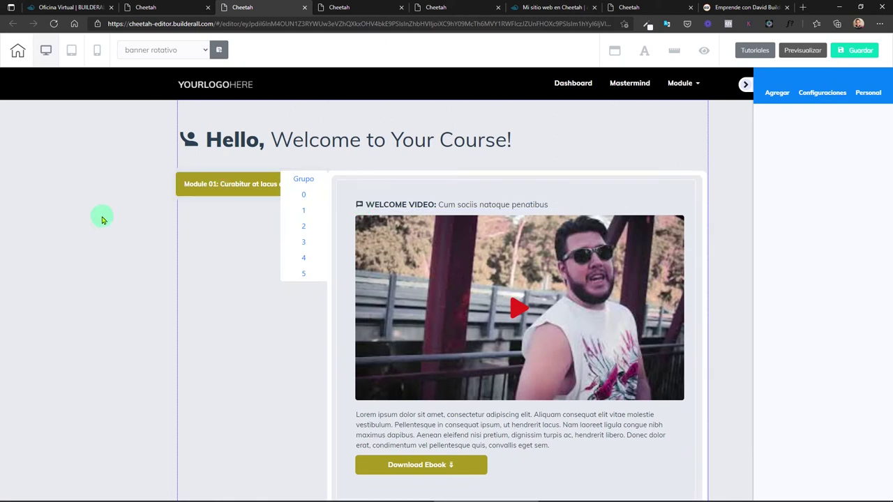
scroll(105, 231, down, 3)
scroll(139, 275, up, 3)
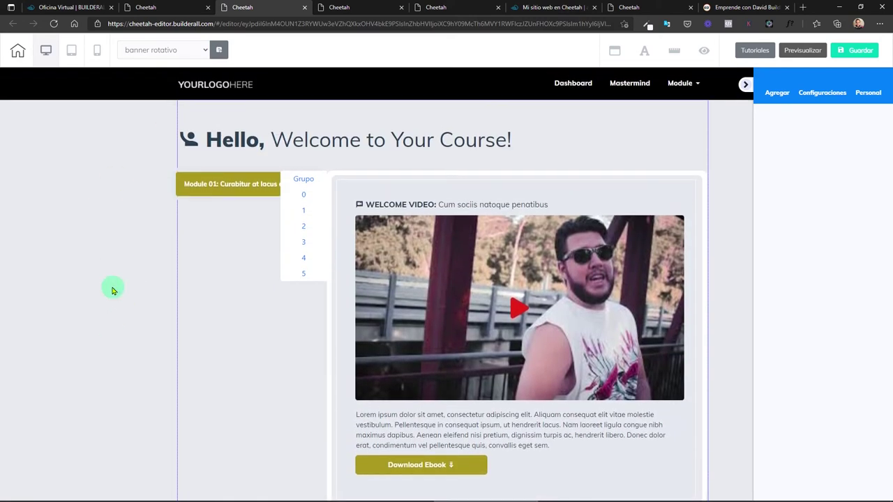
Step: Expand the Module 01 accordion, view its settings, and inspect the Lesson 1 and Lesson 2 buttons inside it
click(244, 188)
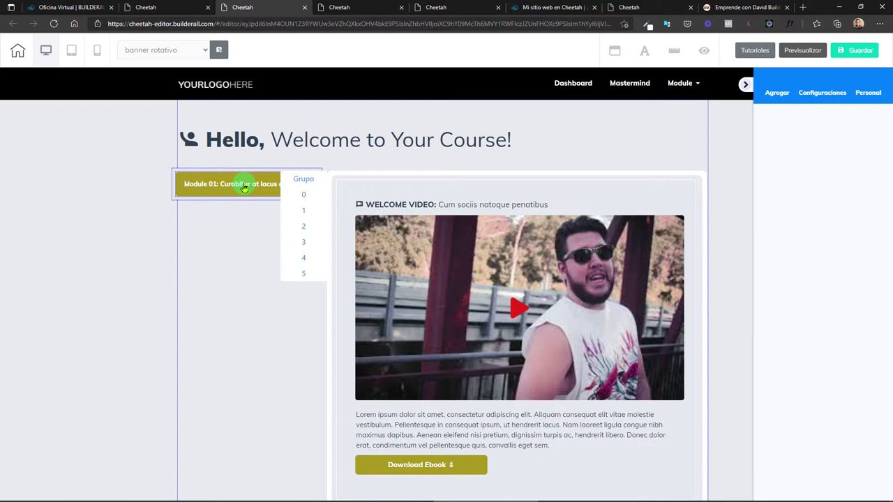
click(185, 174)
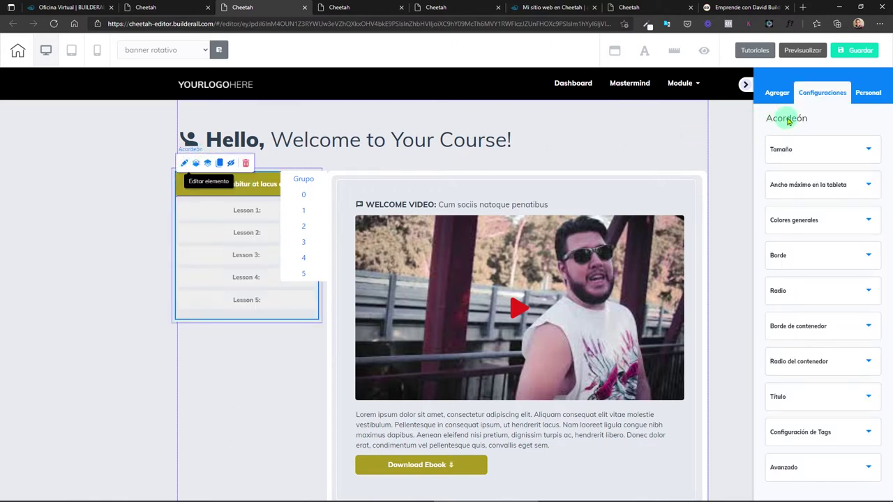
click(248, 212)
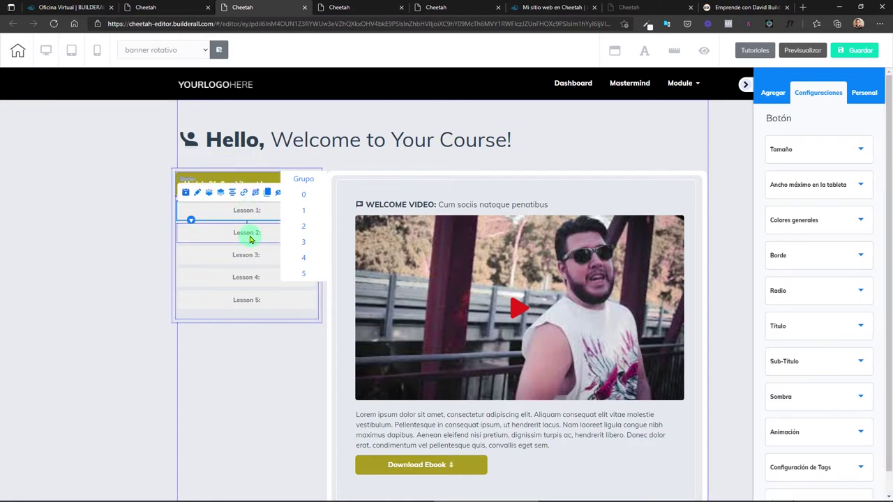
click(250, 240)
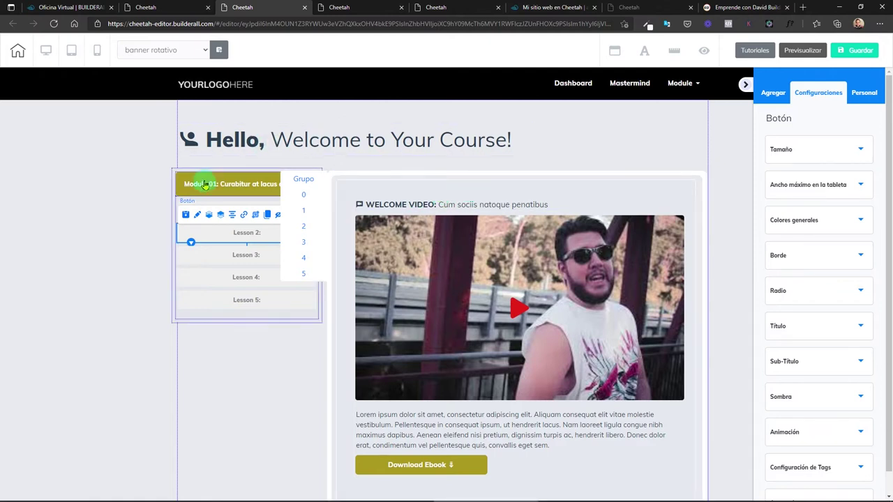
Step: Inspect the rotating banner beside the accordion by showing its slide 0 and slide 5
click(307, 194)
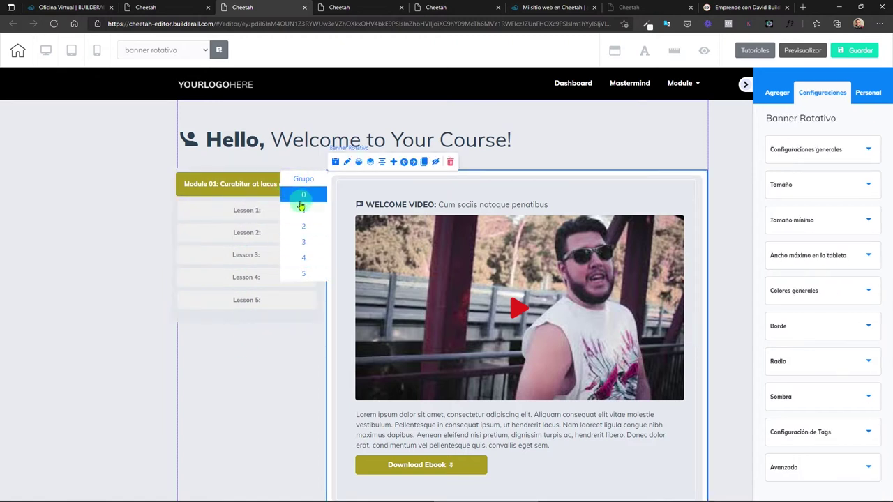
click(305, 275)
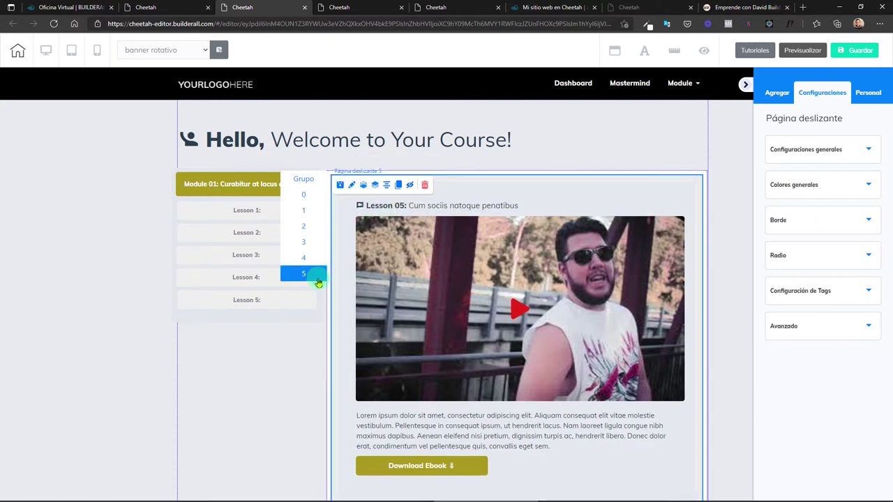
Step: Select the rotating banner and add a new blank page to it
click(496, 175)
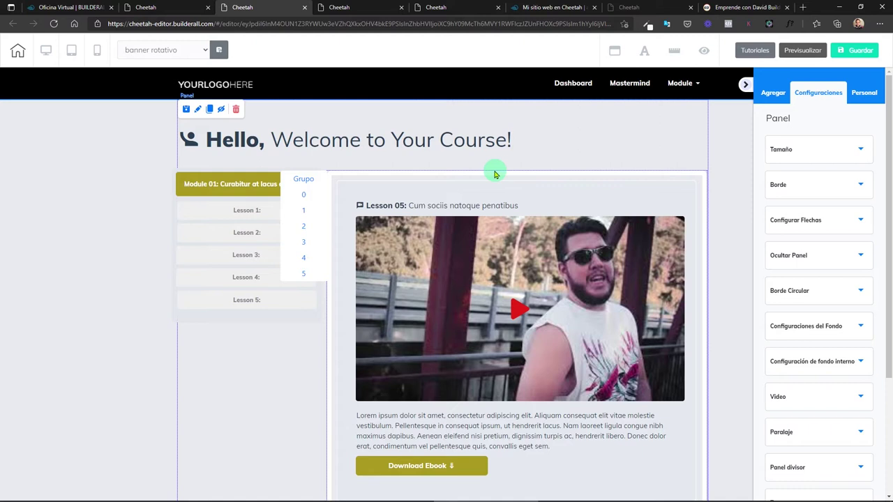
click(649, 174)
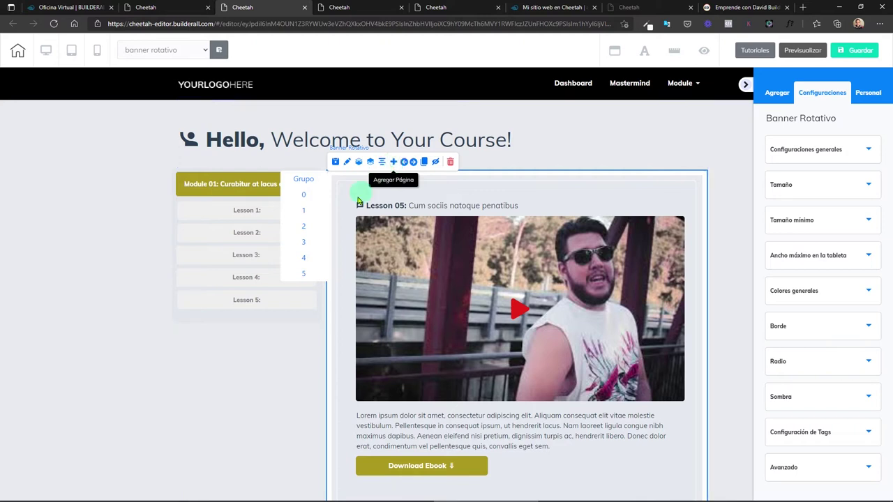
click(393, 162)
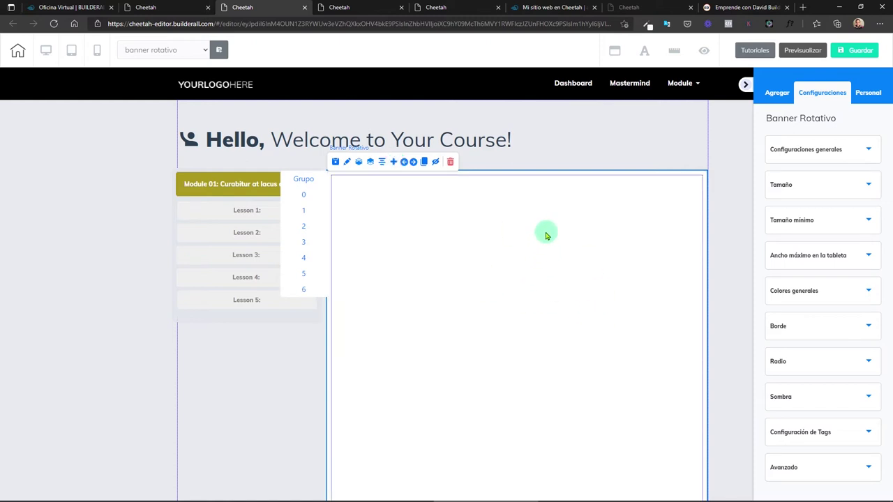
Step: Save the Lesson 05 content box on slide 5 as a personal element named "Banner rotativo slide"
click(311, 279)
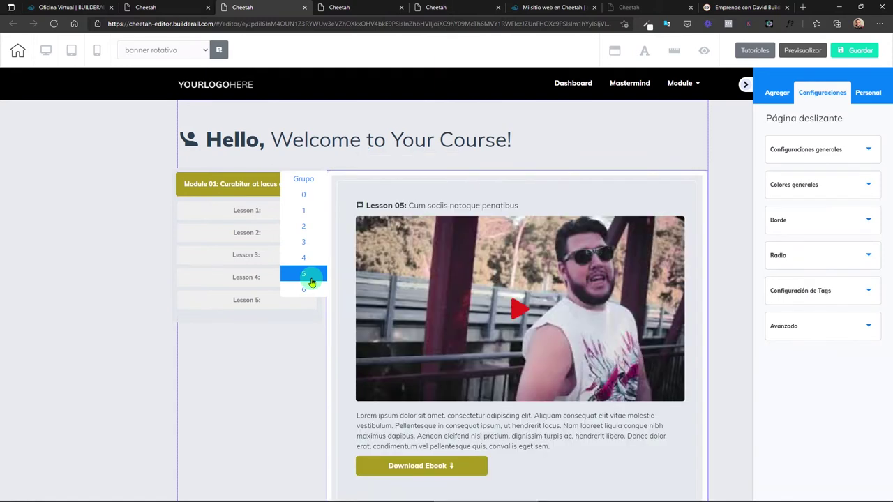
mouse_move(488, 189)
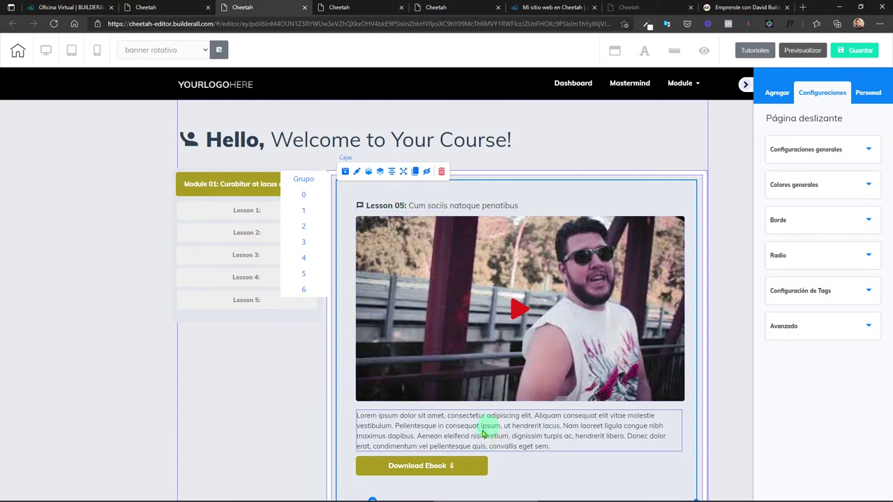
scroll(442, 435, down, 3)
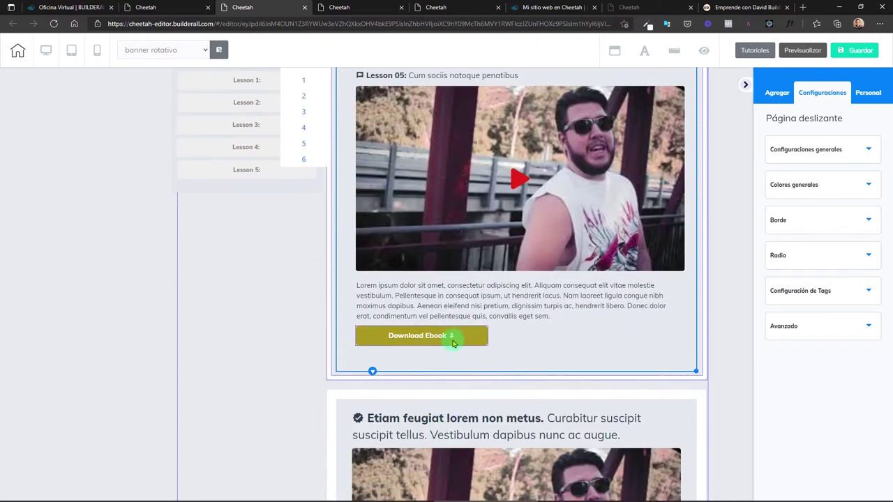
scroll(593, 366, up, 3)
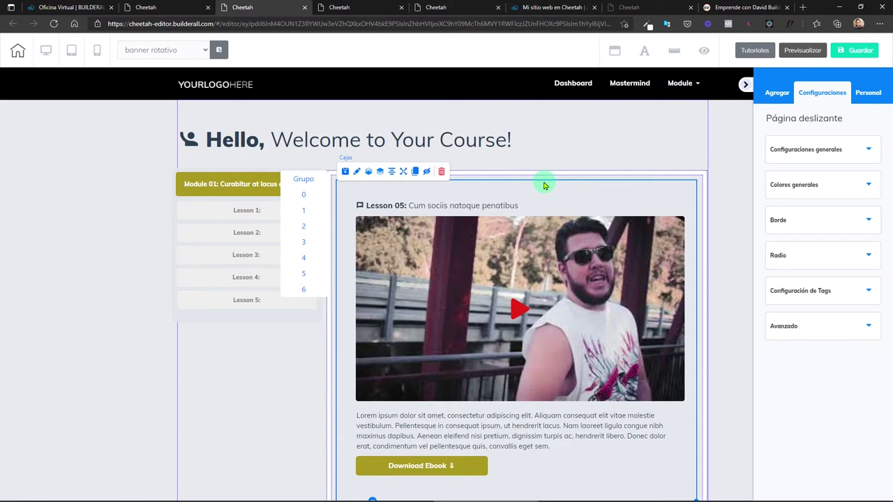
click(346, 172)
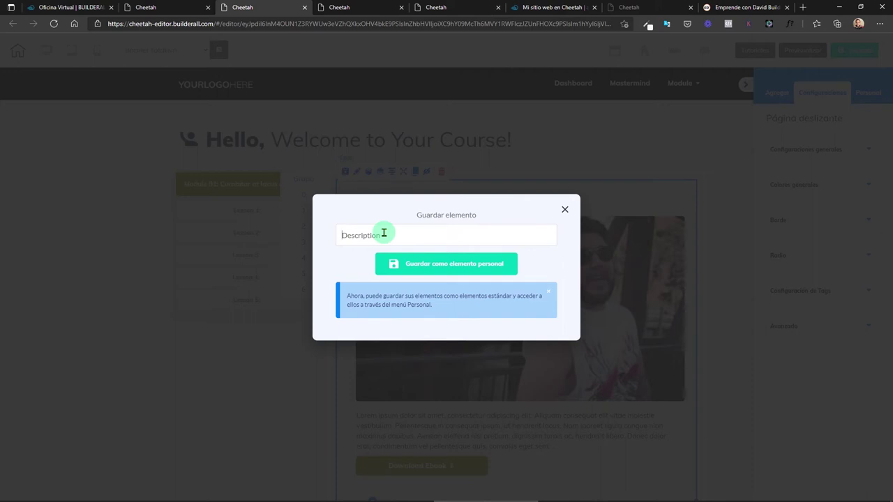
text(Banner rotativo slide)
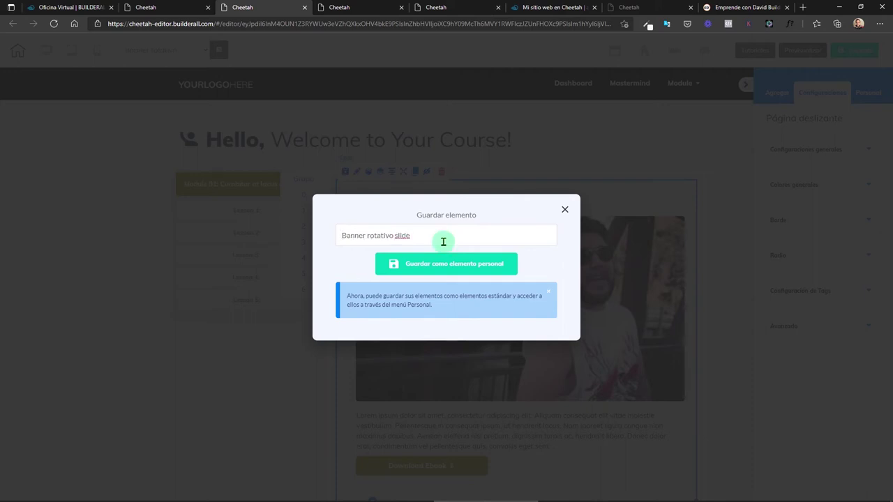
click(454, 263)
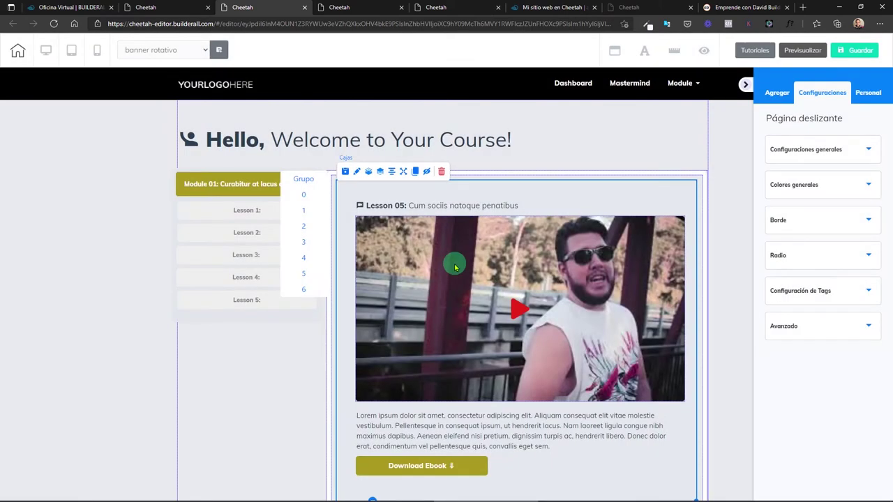
Step: Insert the saved "Banner rotativo slide" personal element into the empty slide 6 of the rotating banner
click(305, 296)
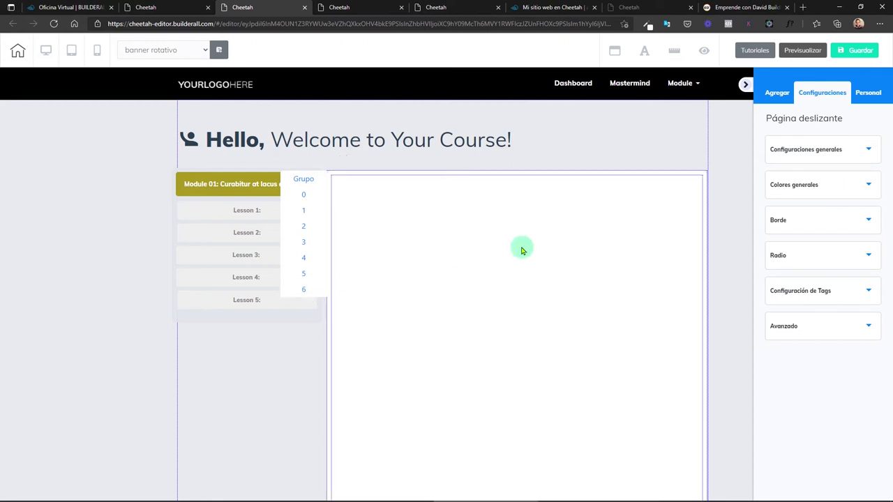
click(866, 97)
click(843, 126)
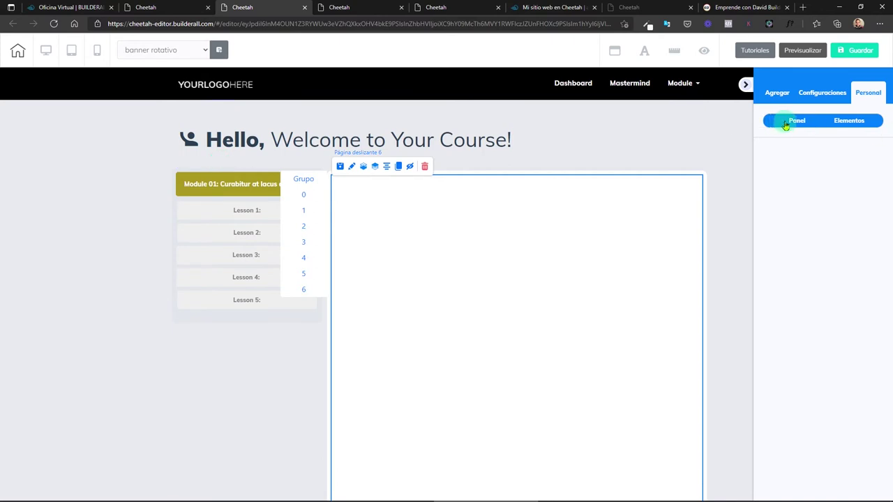
click(841, 129)
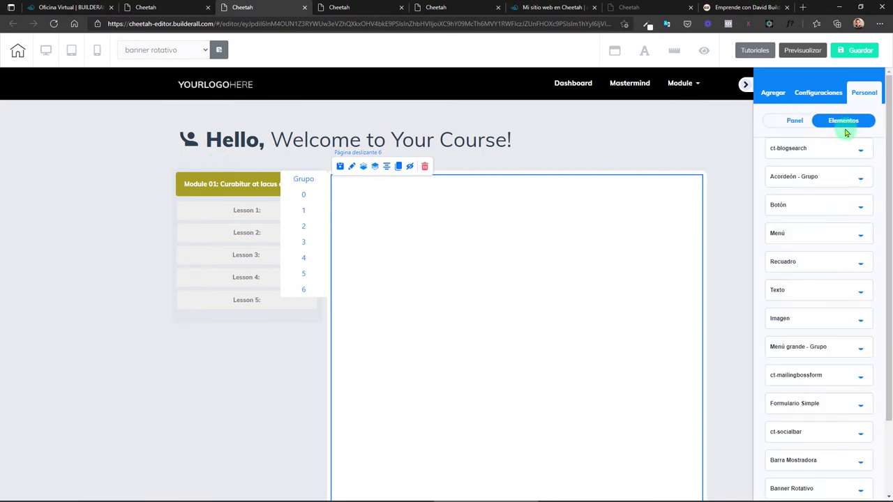
click(792, 124)
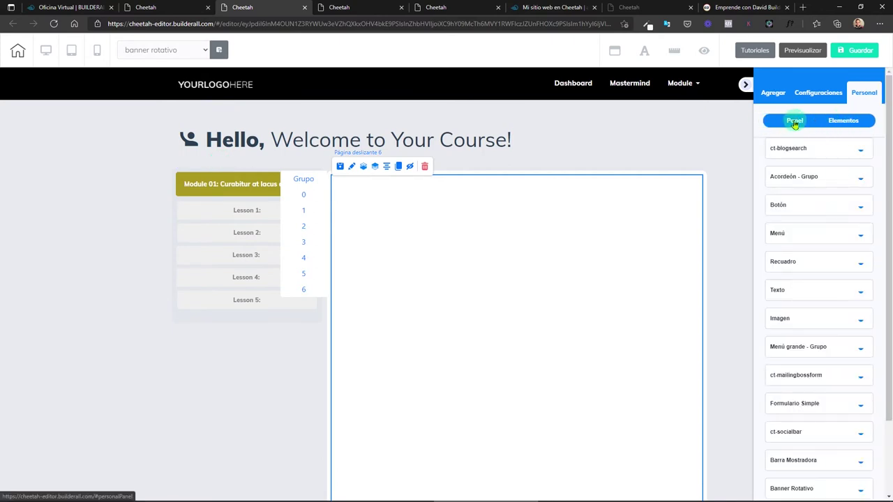
click(846, 122)
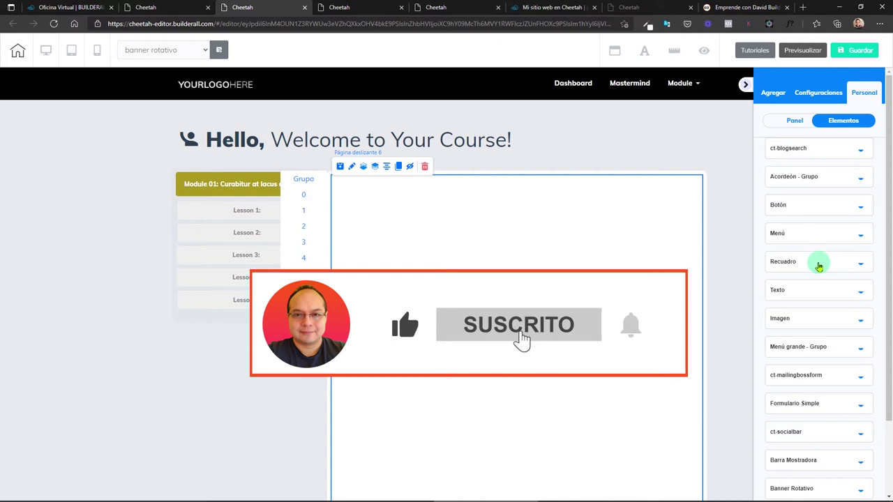
click(818, 265)
scroll(809, 279, down, 5)
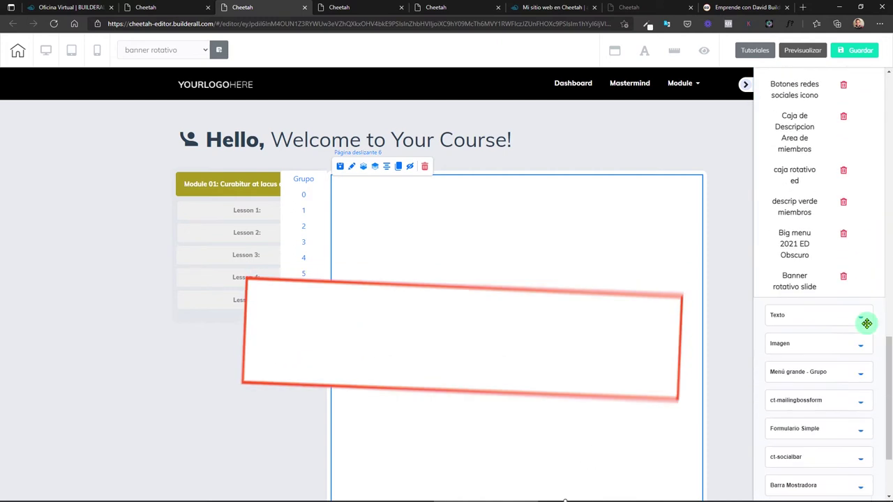
drag(802, 227, 518, 215)
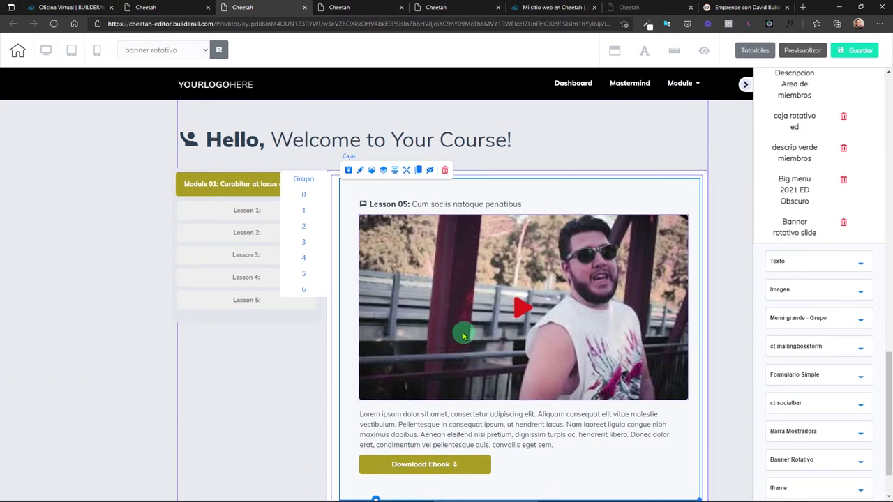
scroll(463, 337, down, 1)
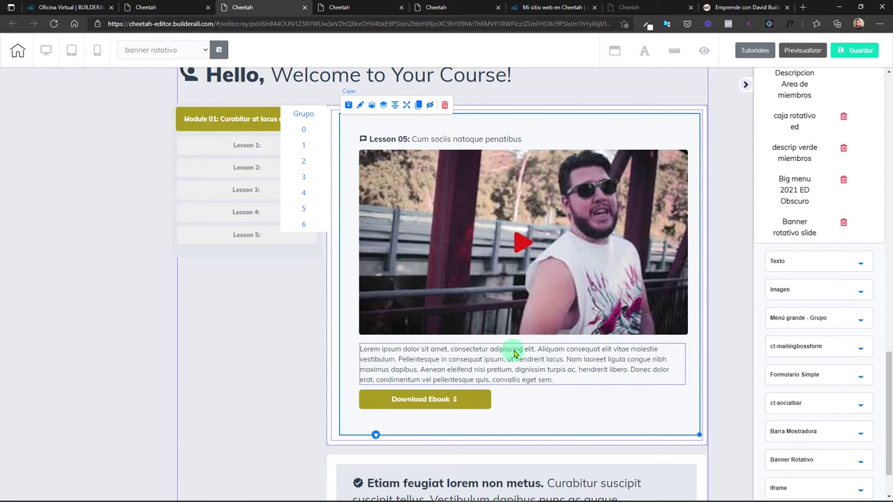
scroll(514, 353, up, 1)
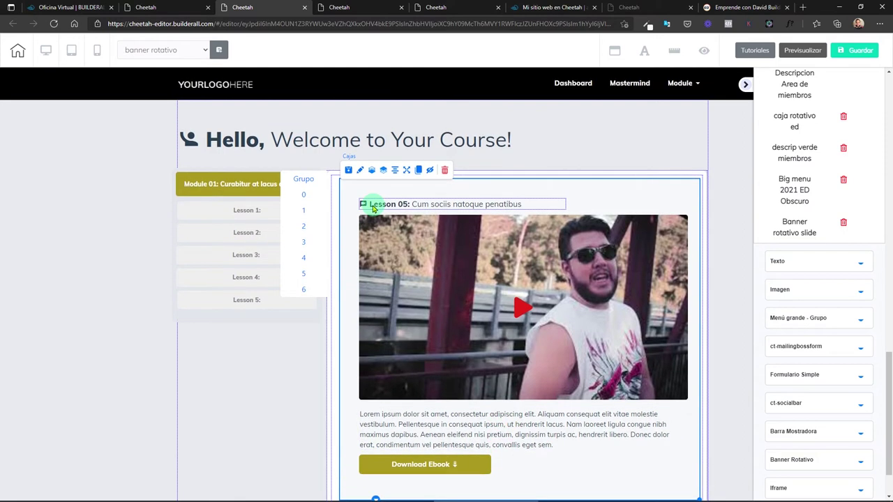
Step: Show the rulers and place horizontal and vertical guides along the upper and left edges of slide 5's content box
click(303, 274)
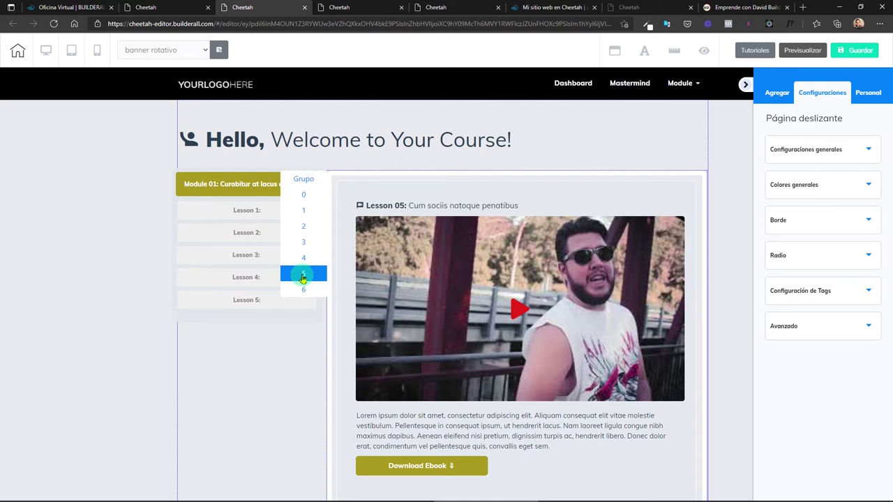
click(571, 194)
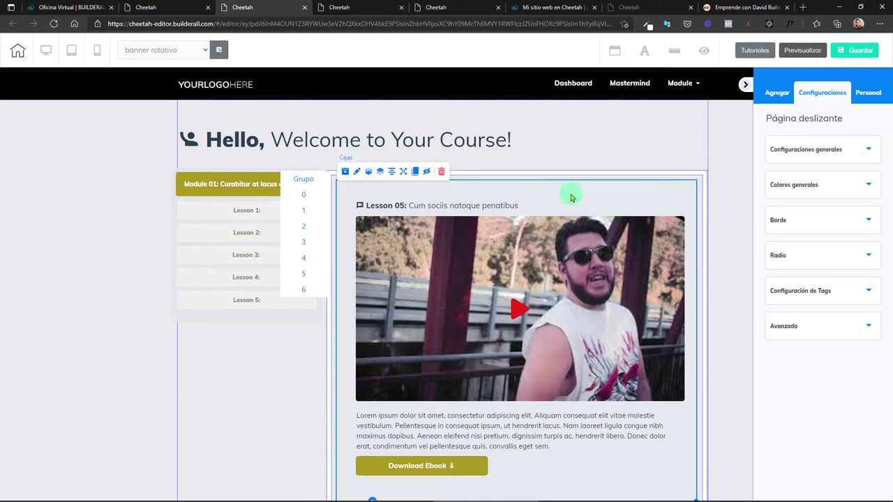
click(674, 50)
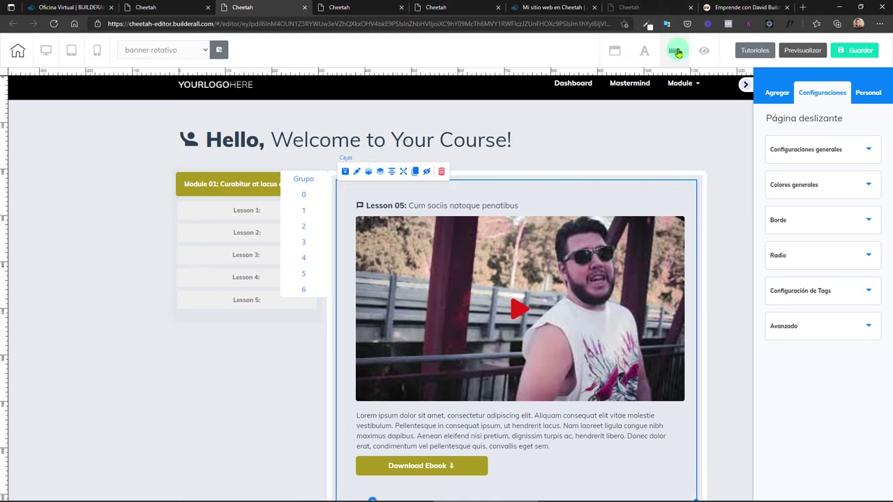
drag(4, 171, 5, 179)
drag(325, 73, 335, 75)
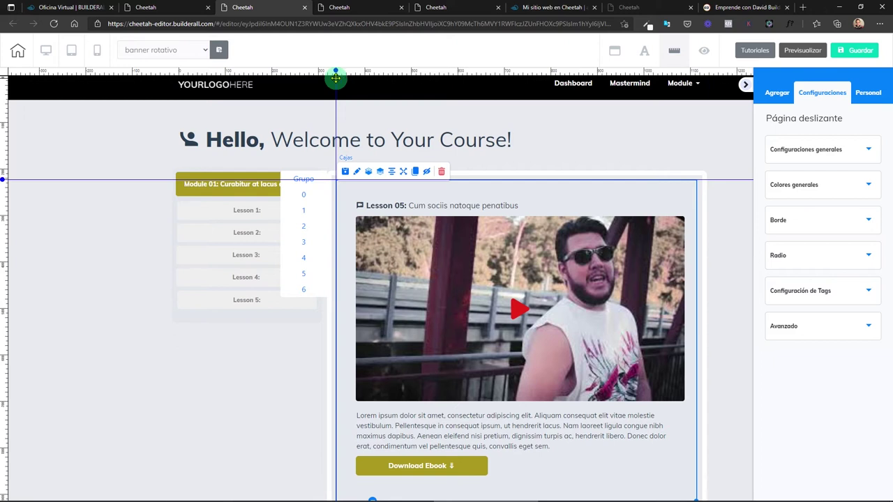
Step: Align slide 6's content box with the two guides, and save the page without publishing the site
click(303, 289)
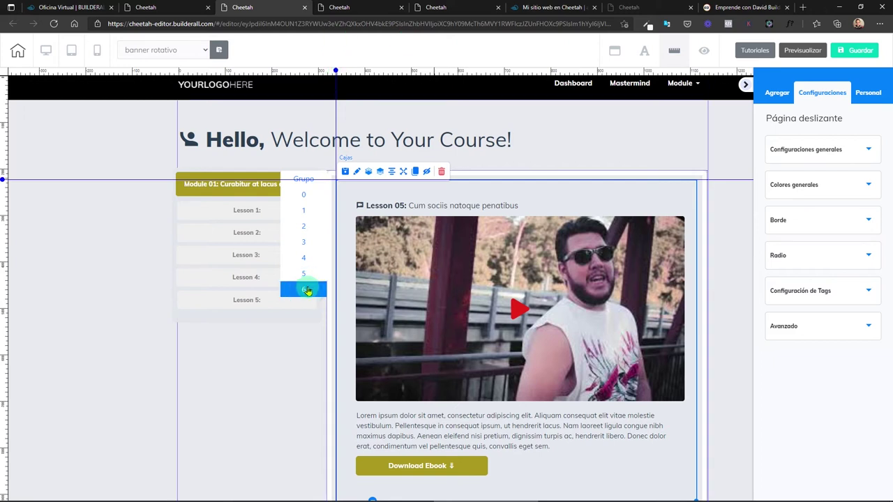
click(542, 297)
drag(614, 191, 369, 190)
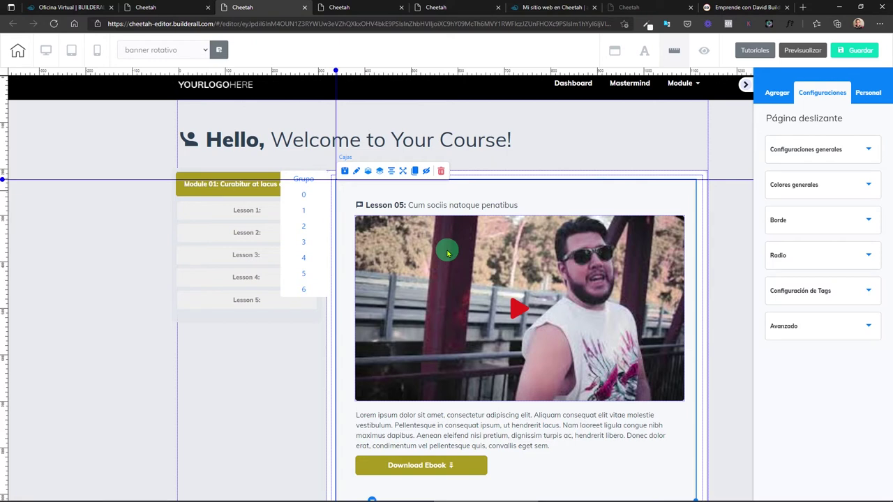
click(856, 52)
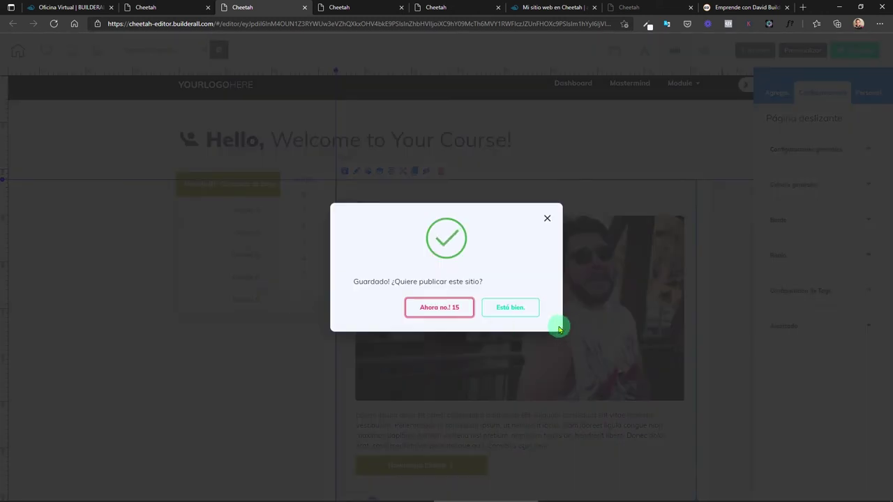
click(452, 307)
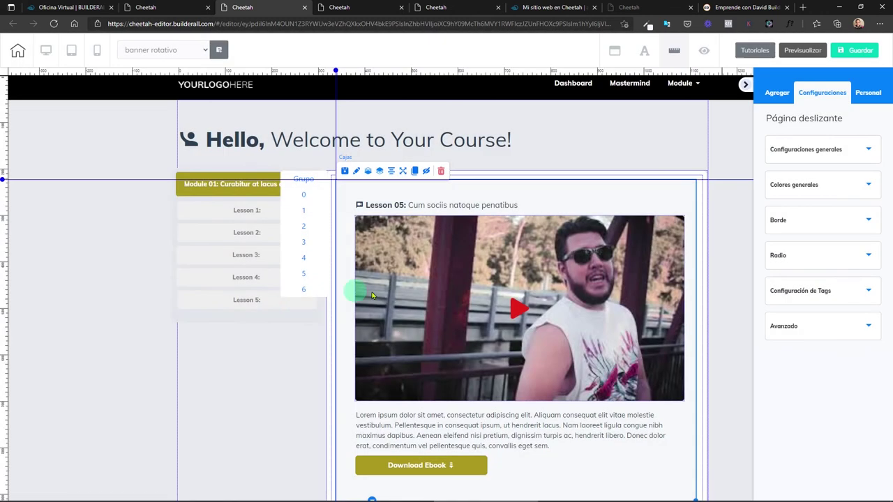
Step: Set the Module 01 accordion's container height to 346
click(270, 317)
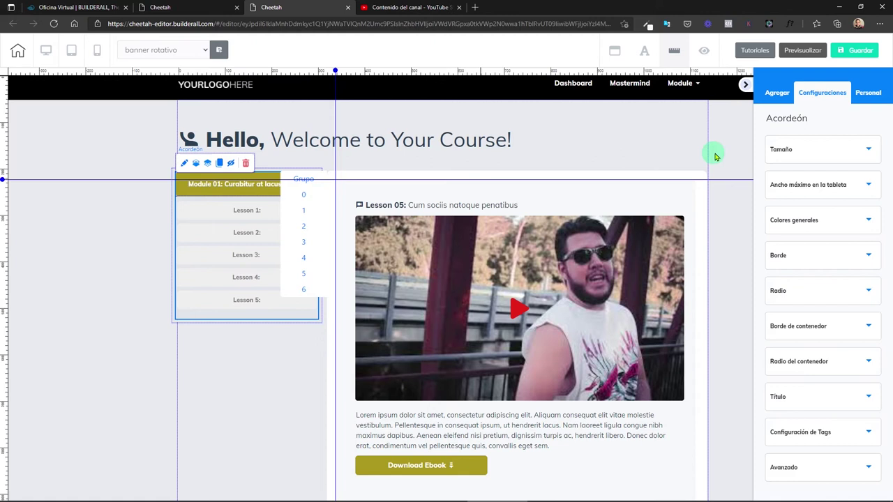
click(808, 153)
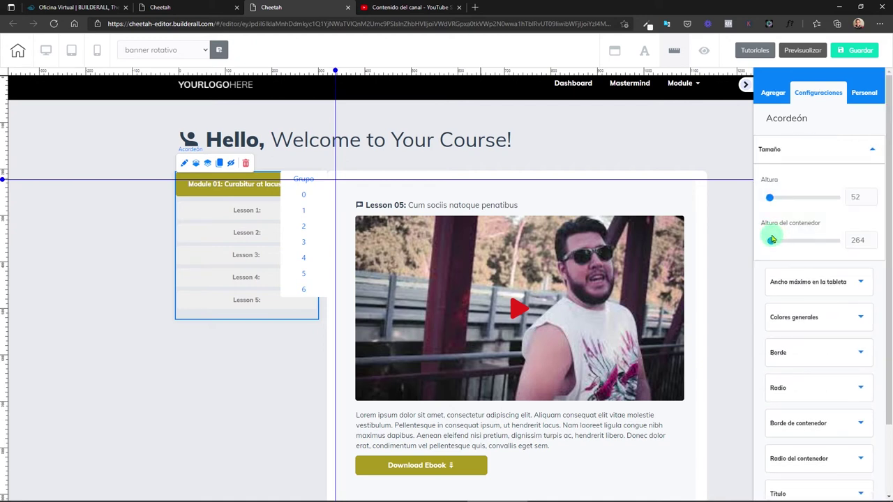
drag(771, 244, 772, 246)
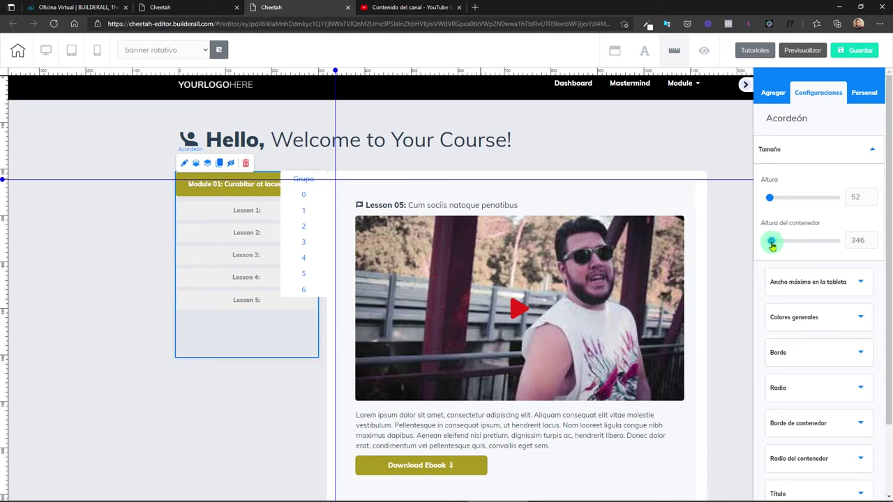
Step: Clone the Lesson 5 button and place the copy directly below it inside the accordion
click(215, 307)
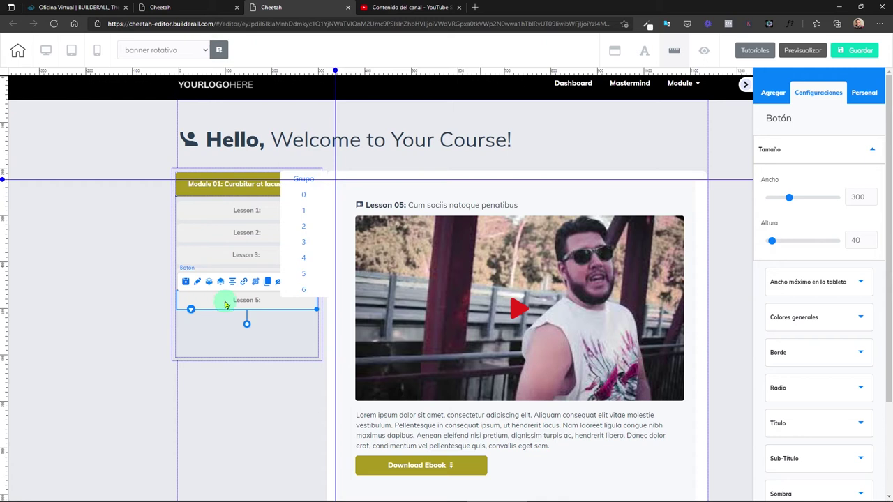
click(266, 283)
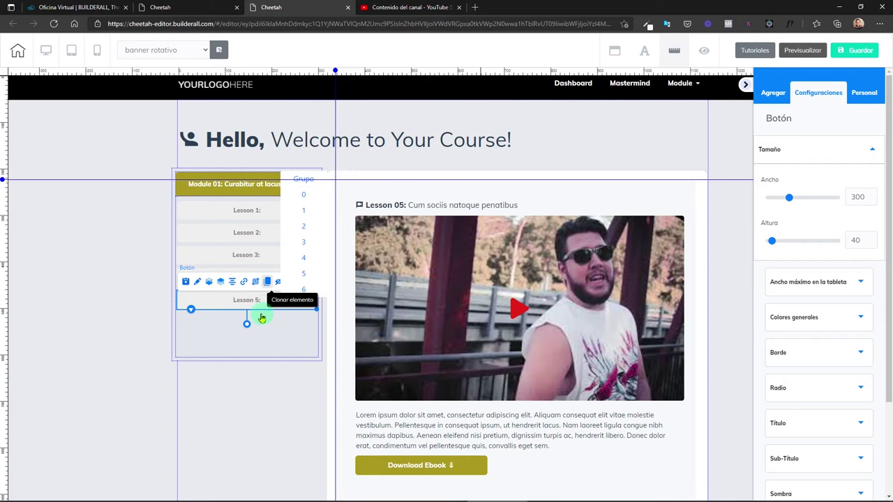
click(252, 193)
drag(303, 340, 278, 325)
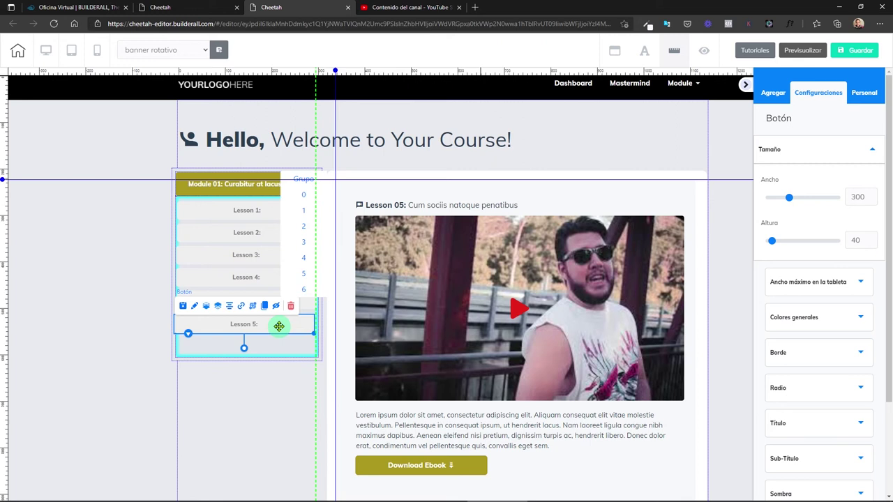
Step: Change the cloned button's title to "Lección 6" and keep the button selected
scroll(813, 314, down, 2)
click(811, 359)
click(814, 309)
key(ctrl+a)
text(Lección 6)
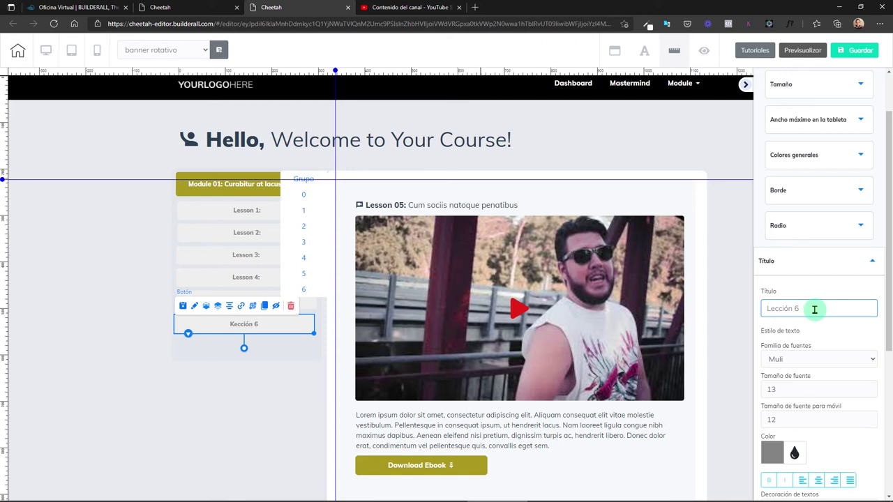
click(247, 331)
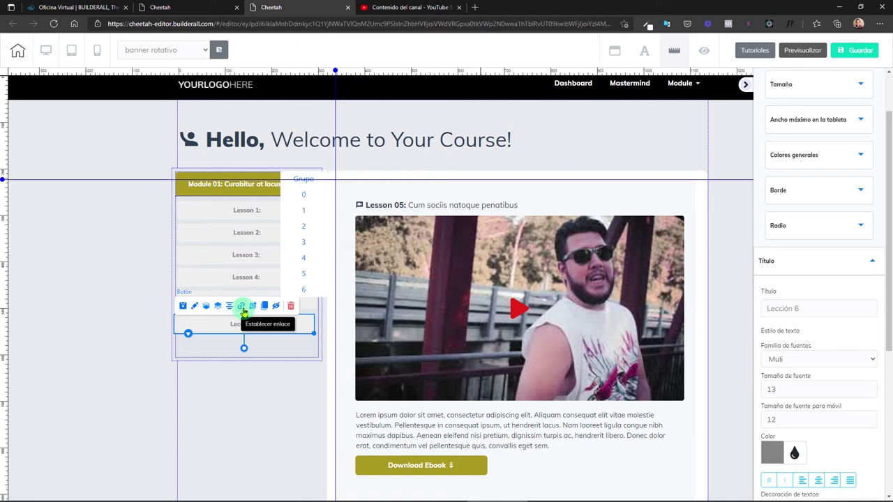
Step: Link the "Lección 6" button to Página 6 of the rotating banner
click(242, 309)
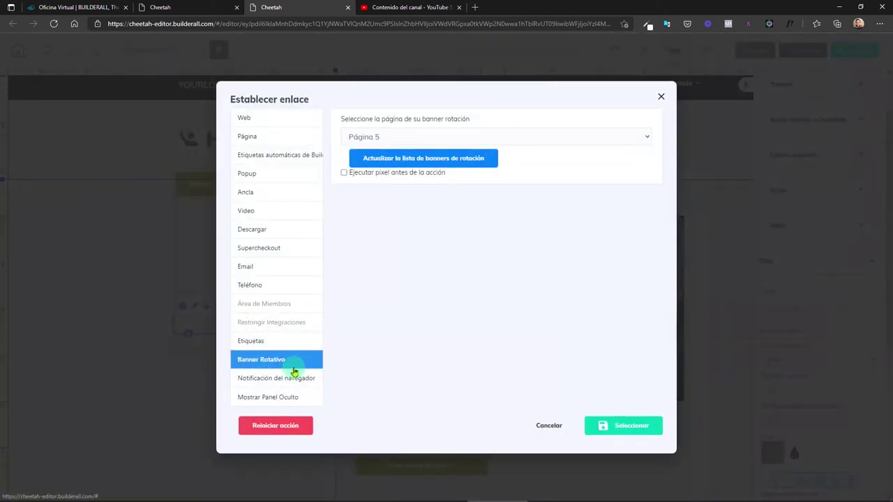
click(441, 137)
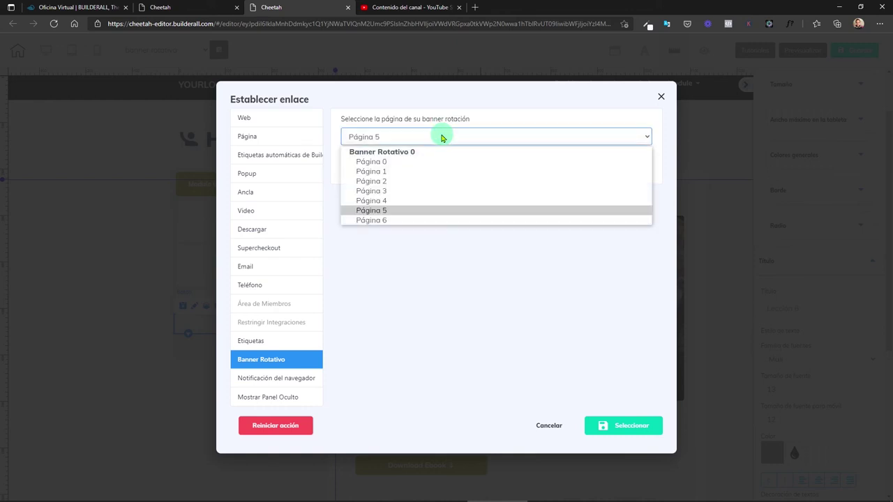
click(374, 222)
click(644, 436)
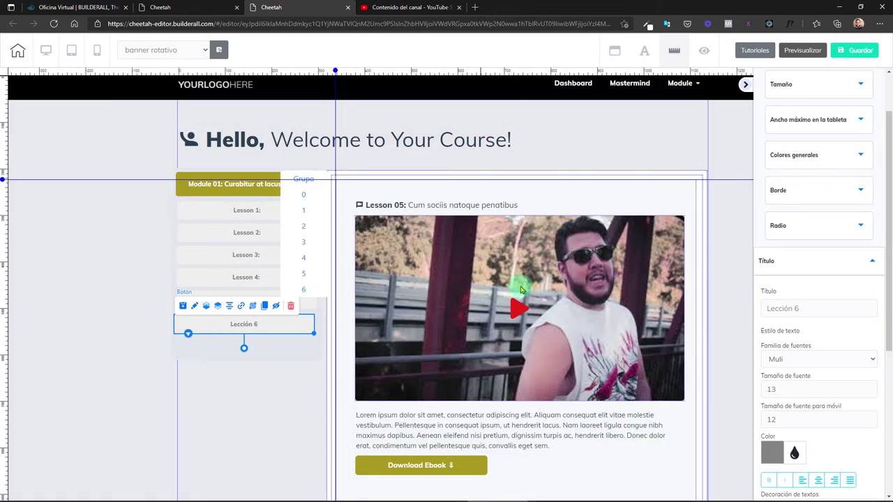
Step: Replace the YouTube video on slide 6 with the copied video link, keeping its playback options
click(520, 289)
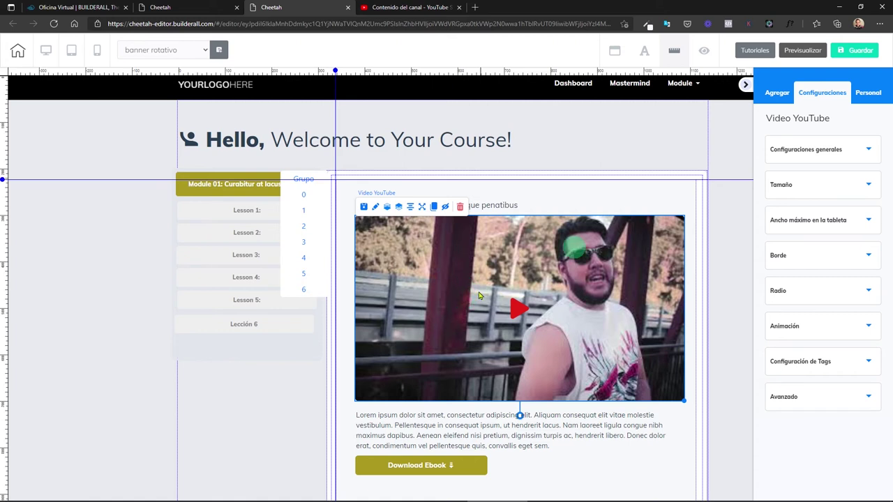
click(835, 152)
click(813, 183)
key(ctrl+v)
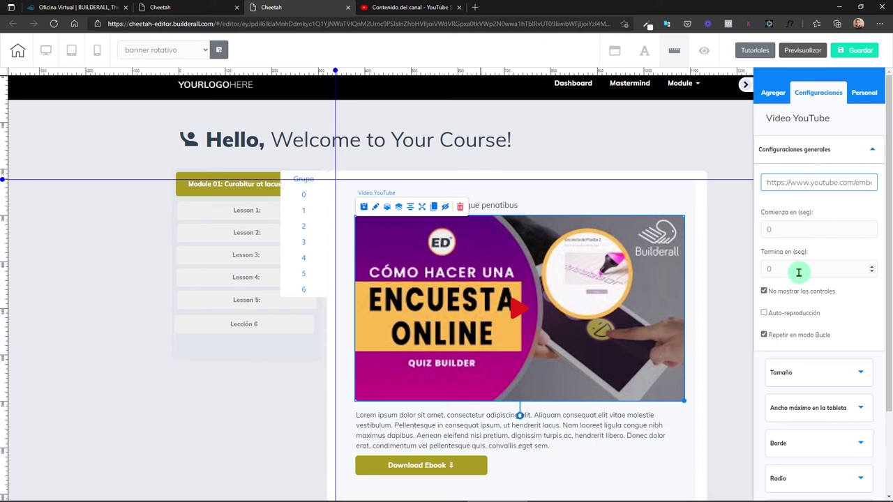
click(764, 314)
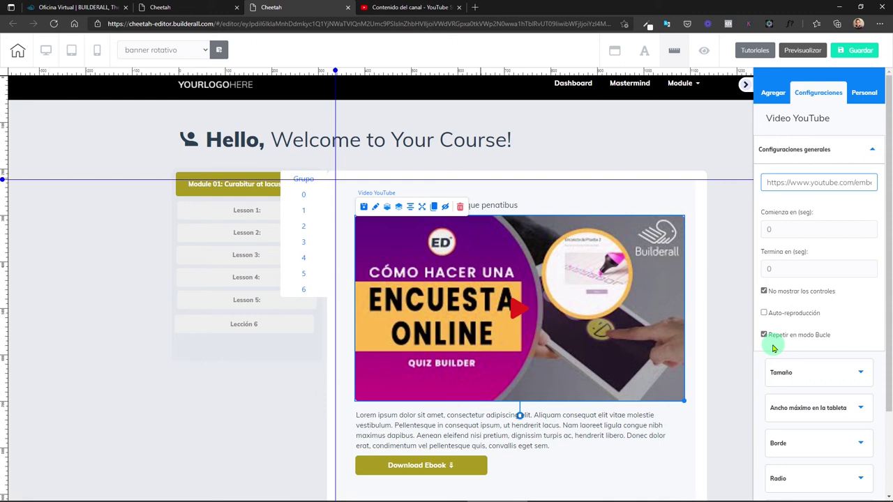
click(770, 338)
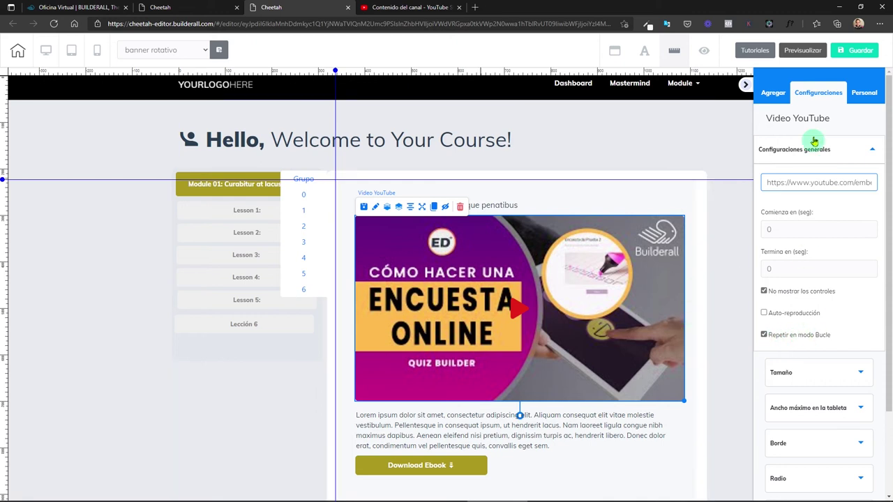
Step: Save and publish the page, open the website from the publishing dialog, and return to the editor to close the dialog
click(857, 51)
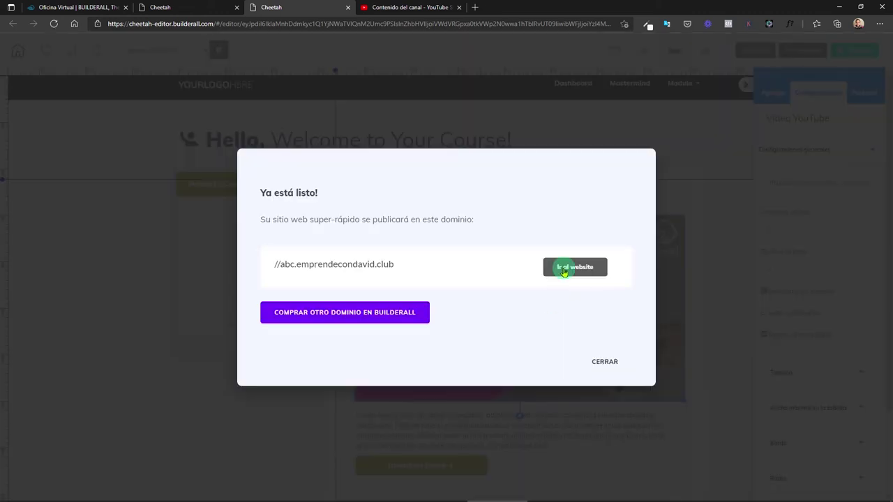
click(576, 269)
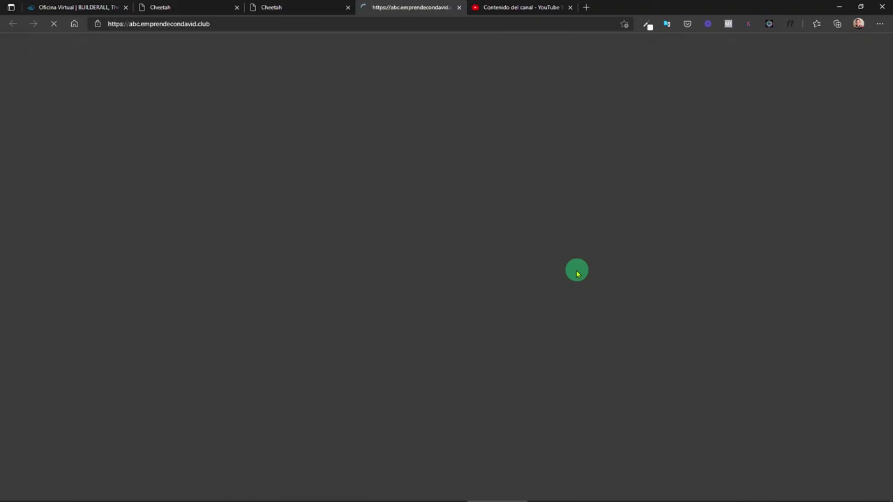
click(265, 7)
click(604, 361)
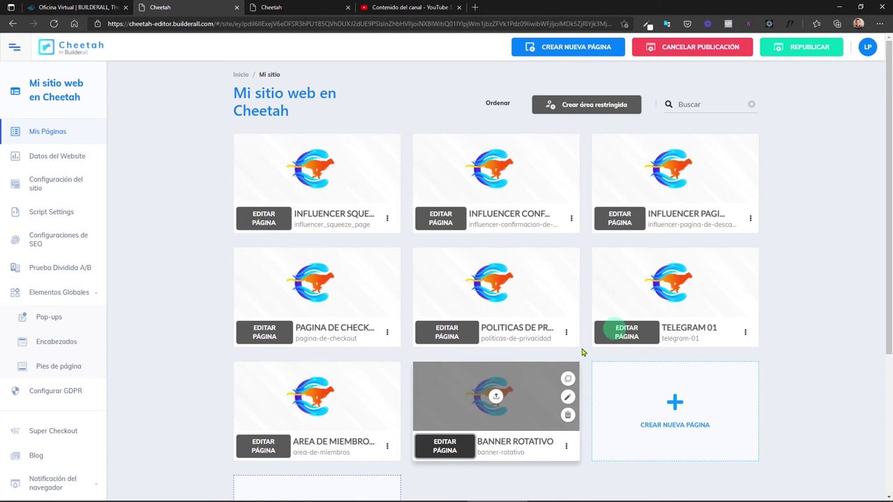
Step: Republish the site from the page list, open the live banner-rotativo page, and try its Module 01 accordion header
click(797, 47)
scroll(528, 408, down, 1)
click(566, 379)
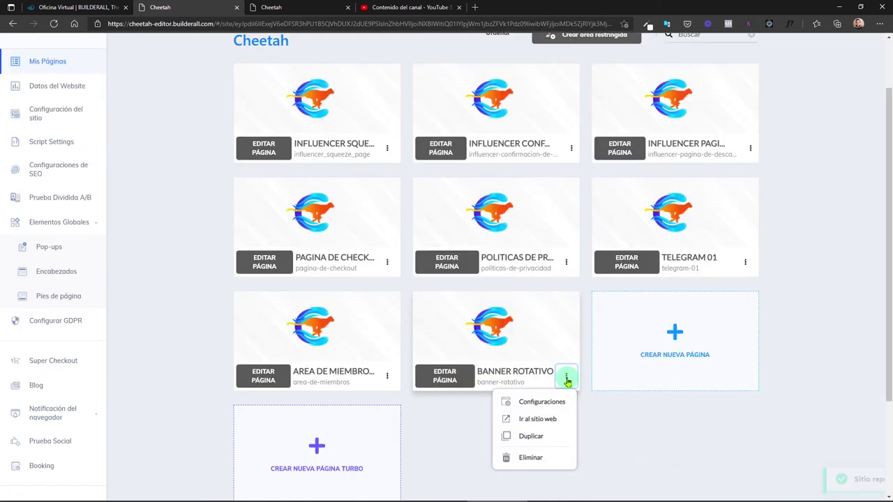
click(554, 420)
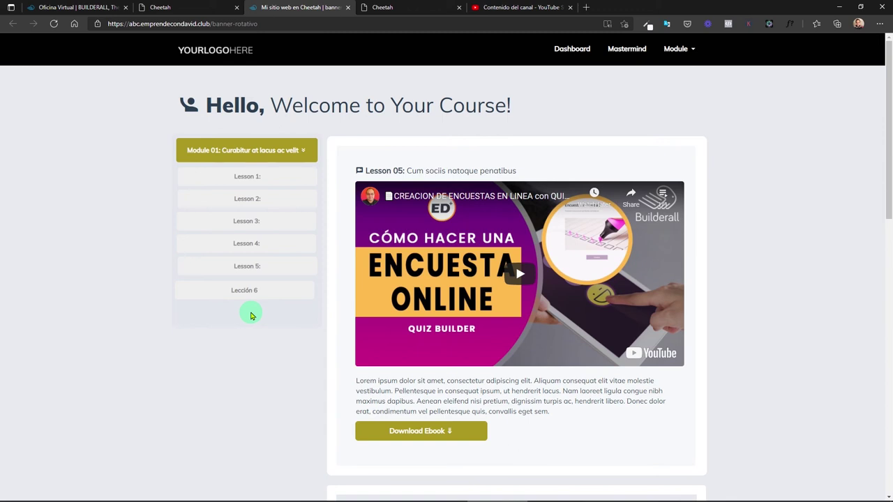
click(303, 152)
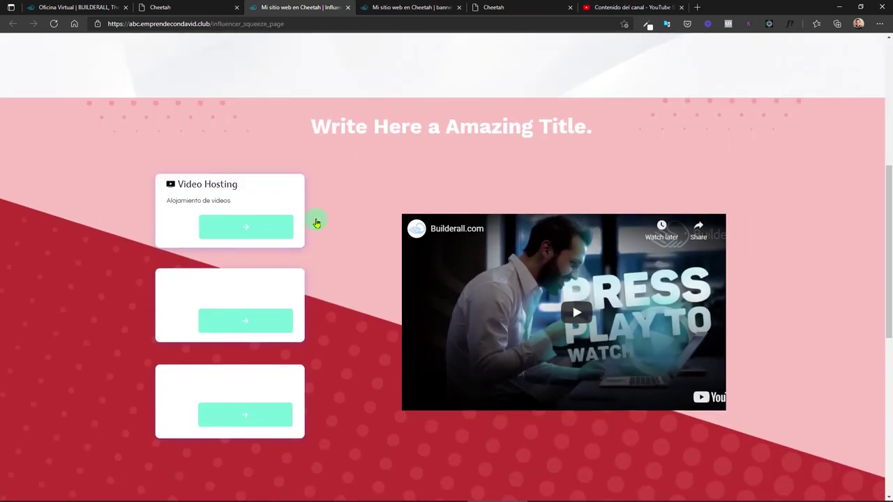
Step: Examine how the three card buttons on the live influencer_squeeze_page switch the slides of its banner
scroll(315, 219, down, 2)
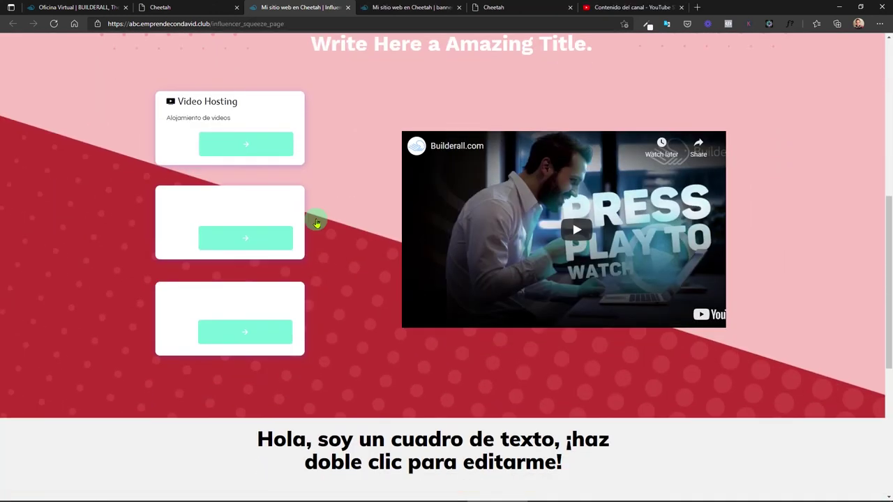
scroll(315, 222, up, 1)
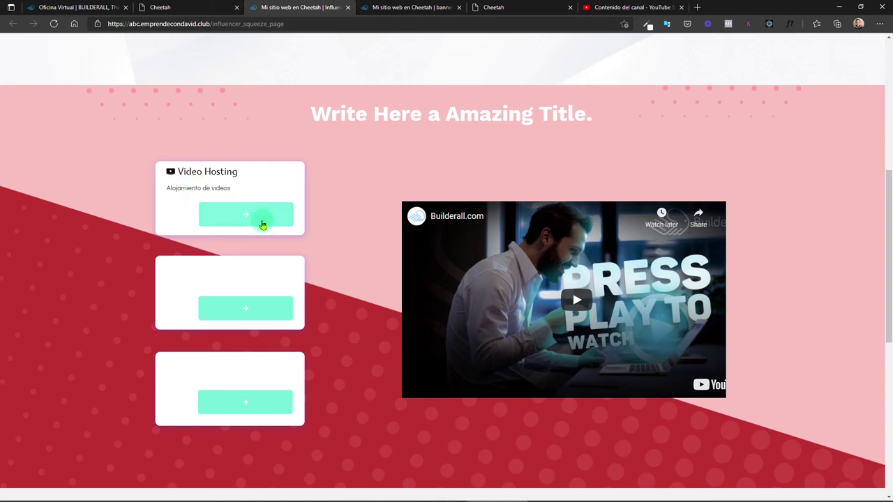
click(262, 311)
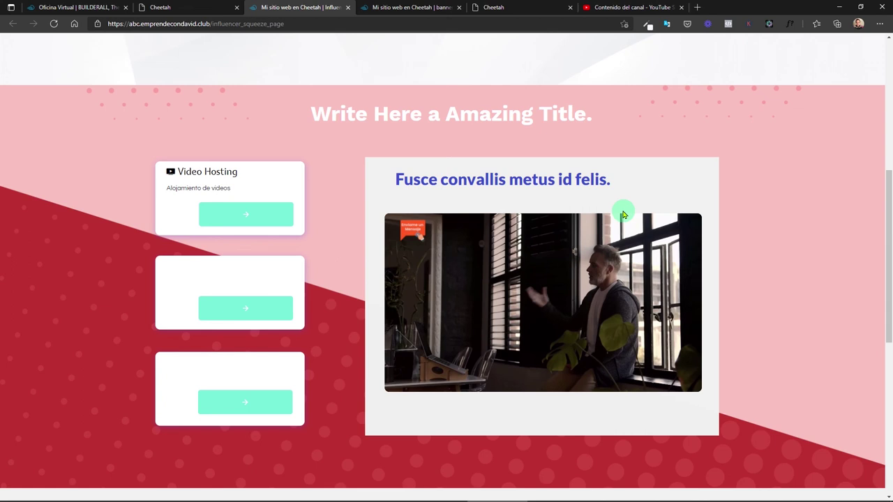
click(290, 411)
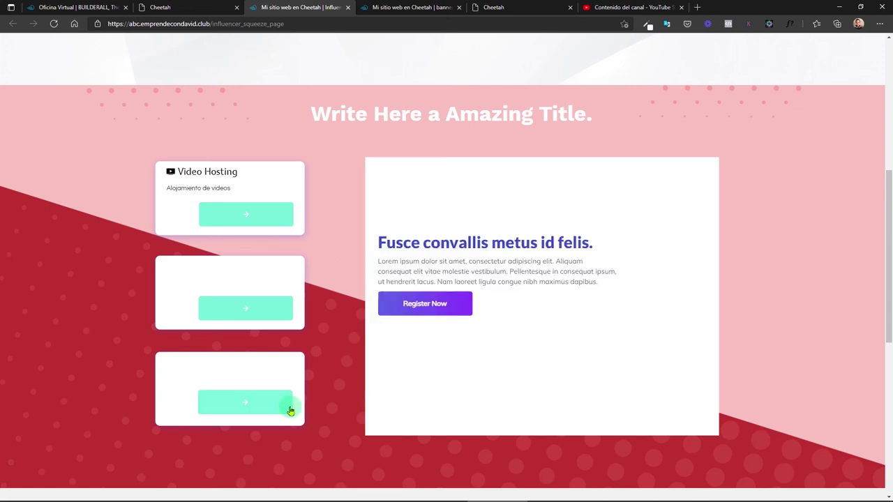
click(264, 312)
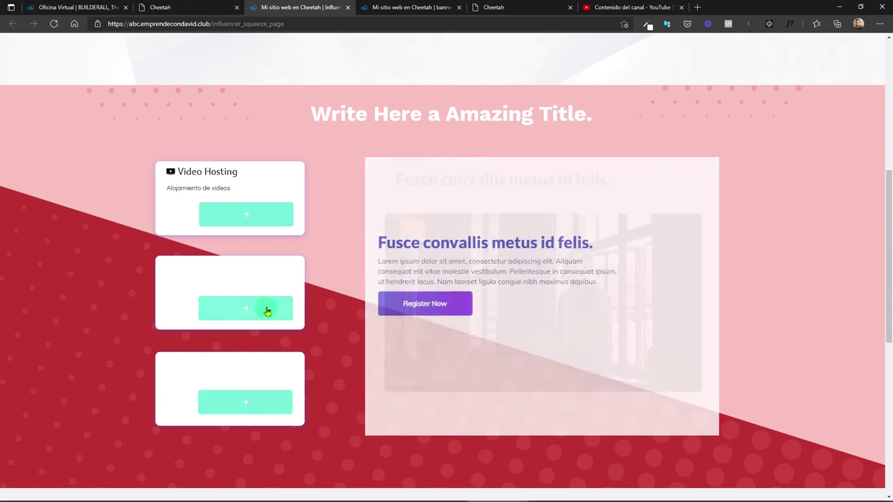
click(269, 223)
click(259, 205)
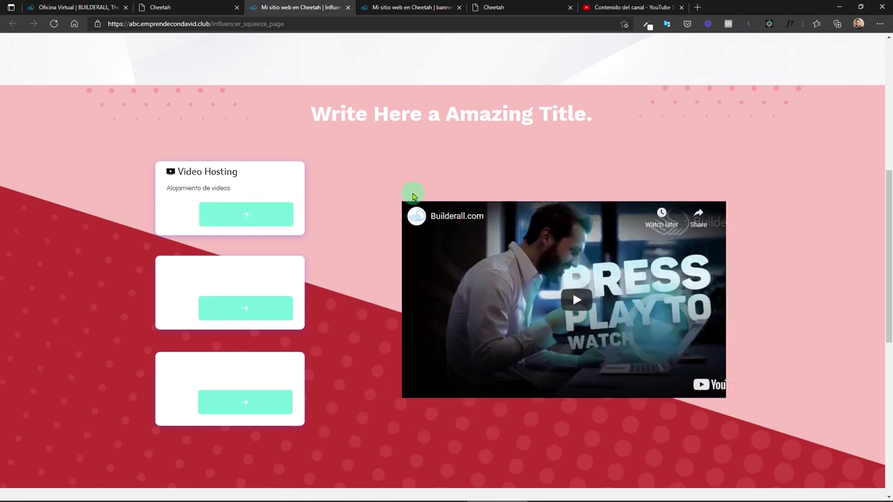
Step: Return to the banner rotativo editor and set the background opacity of slide 6's content box to 0
key(ctrl+5)
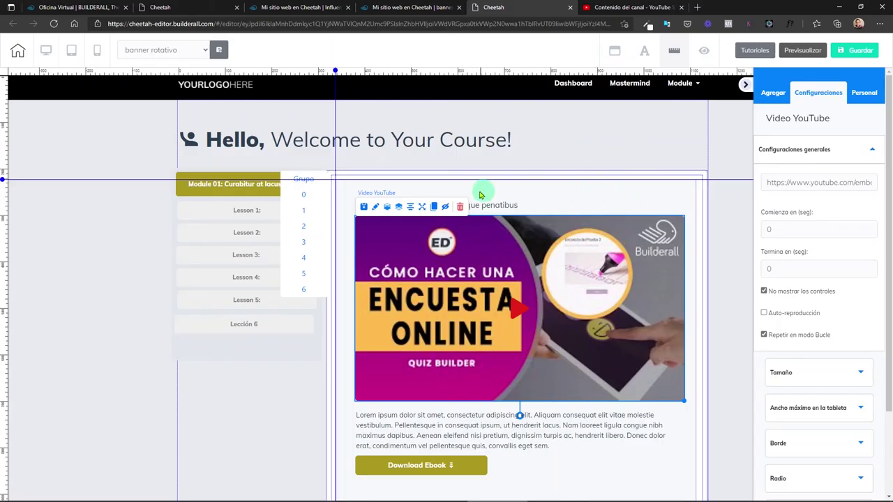
click(559, 196)
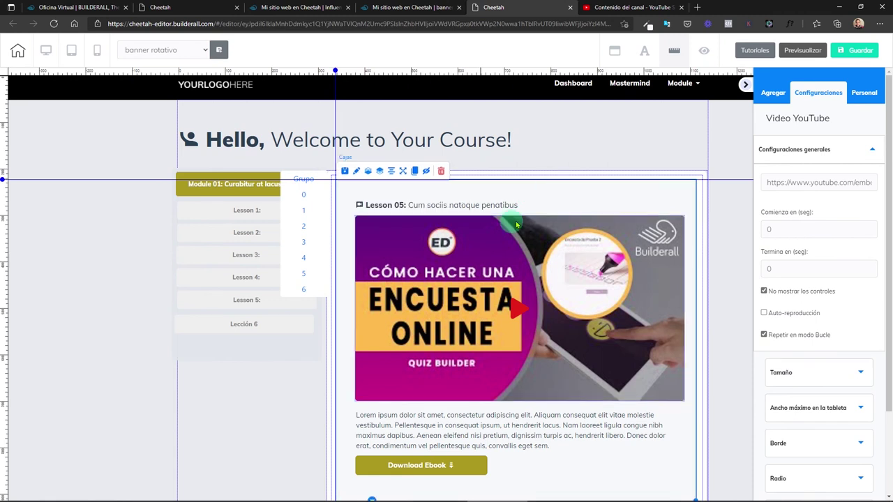
click(345, 166)
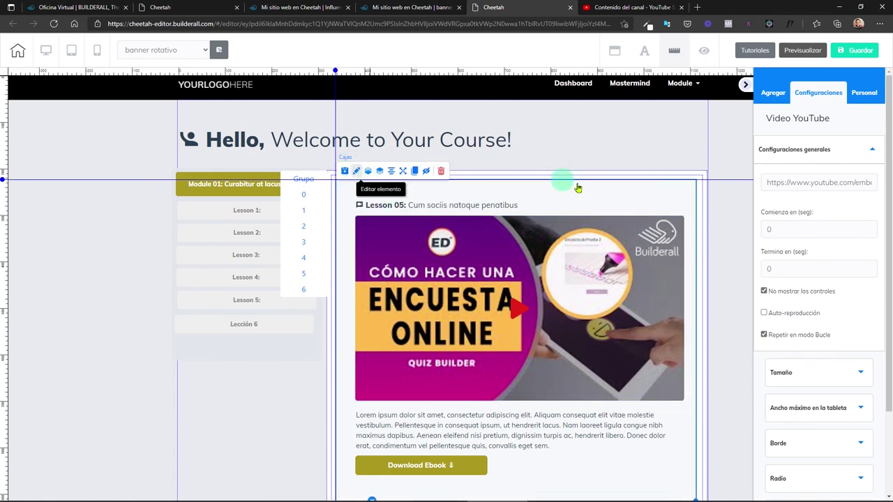
click(829, 187)
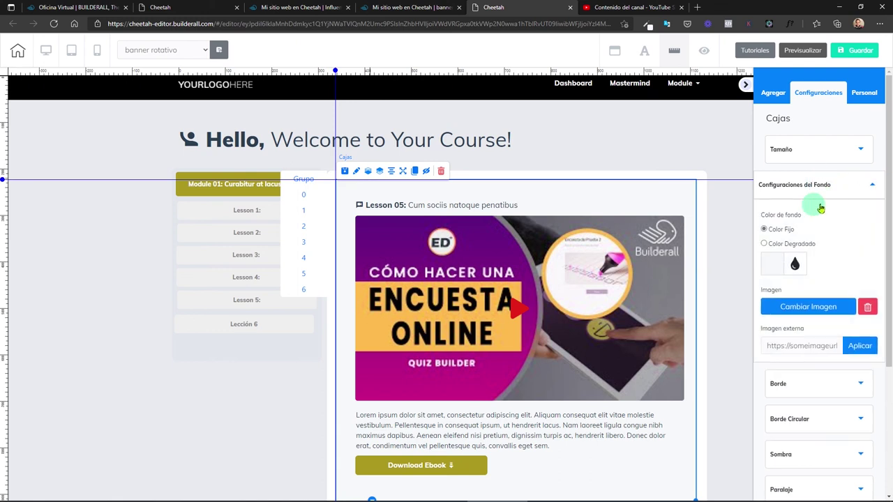
click(793, 265)
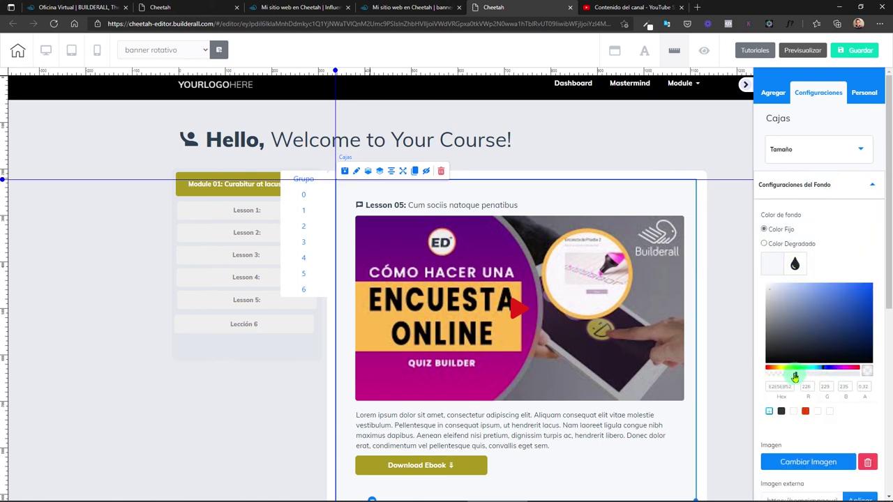
drag(769, 377, 505, 178)
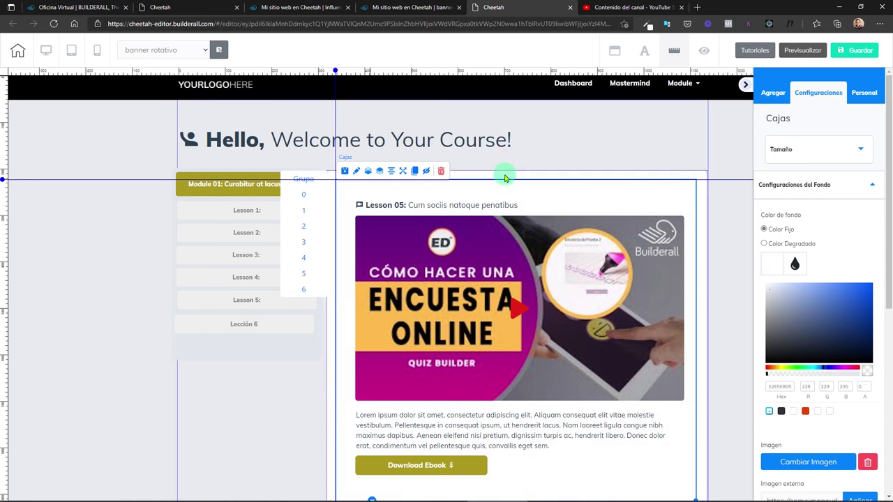
Step: Set the opacity of the rotating banner's white background colour to 0
click(505, 178)
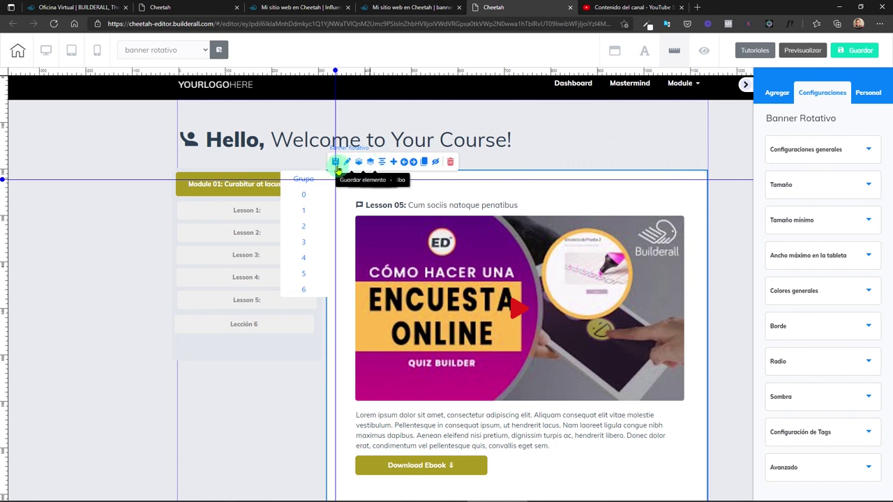
click(802, 159)
scroll(809, 293, down, 5)
click(811, 305)
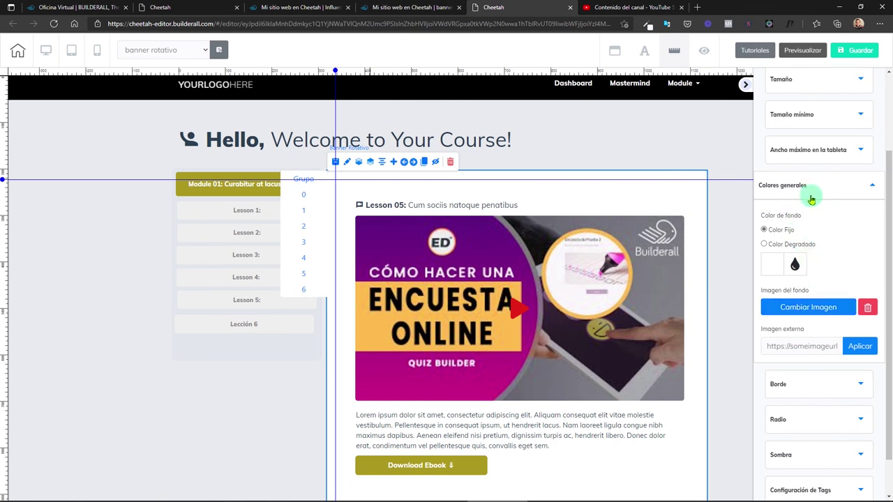
click(796, 266)
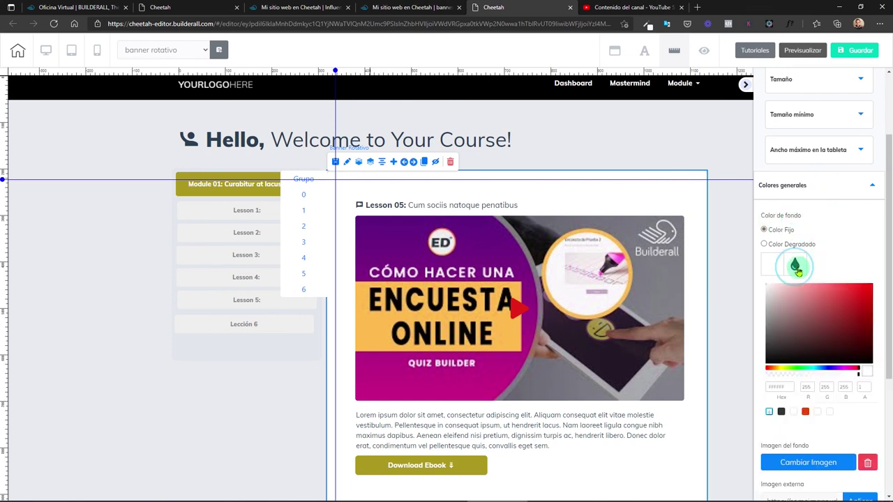
drag(849, 378, 766, 382)
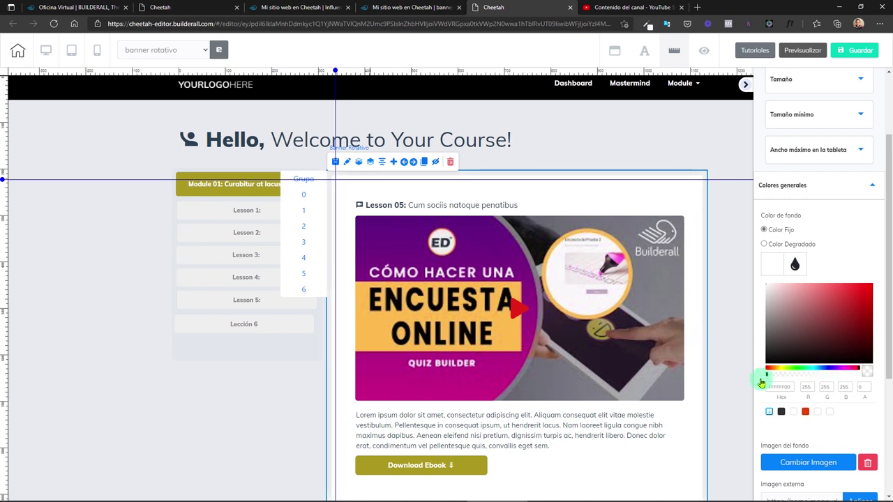
Step: Open the background colour settings of sliding page 6 in the rotating banner
click(700, 189)
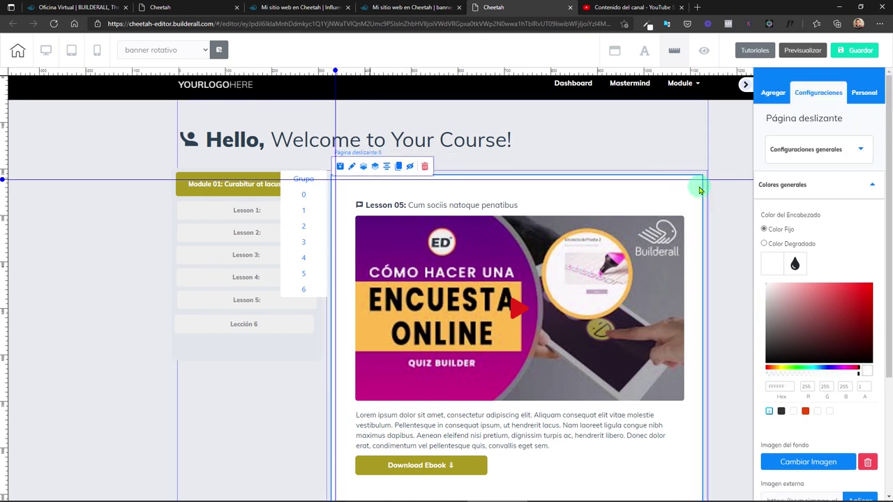